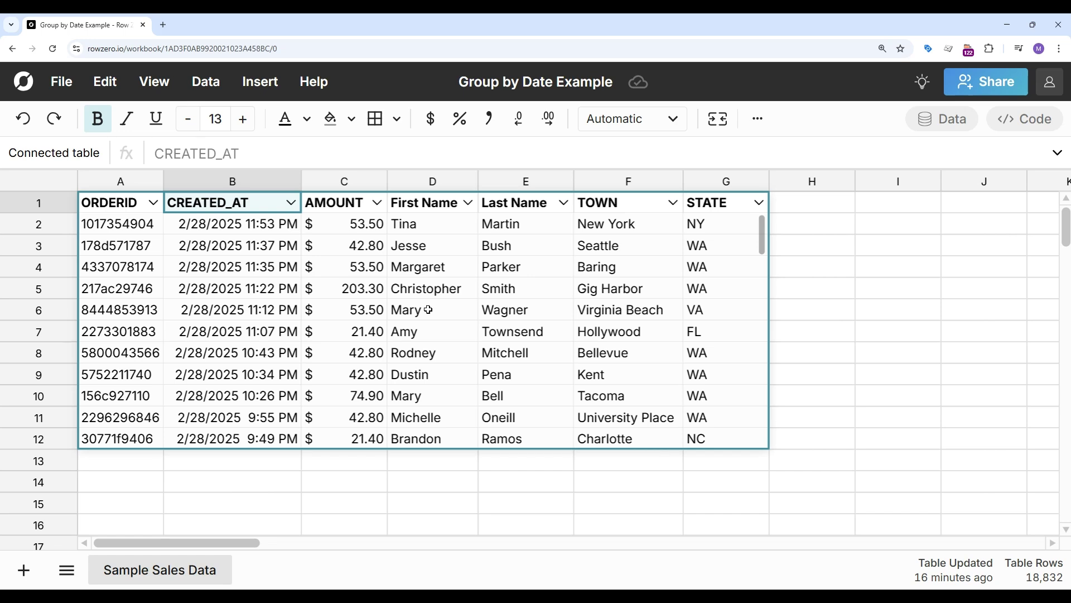
# Inspect the connected table's 'select * from rz_sales_feb' query, then select an AMOUNT cell.
pyautogui.click(429, 310)
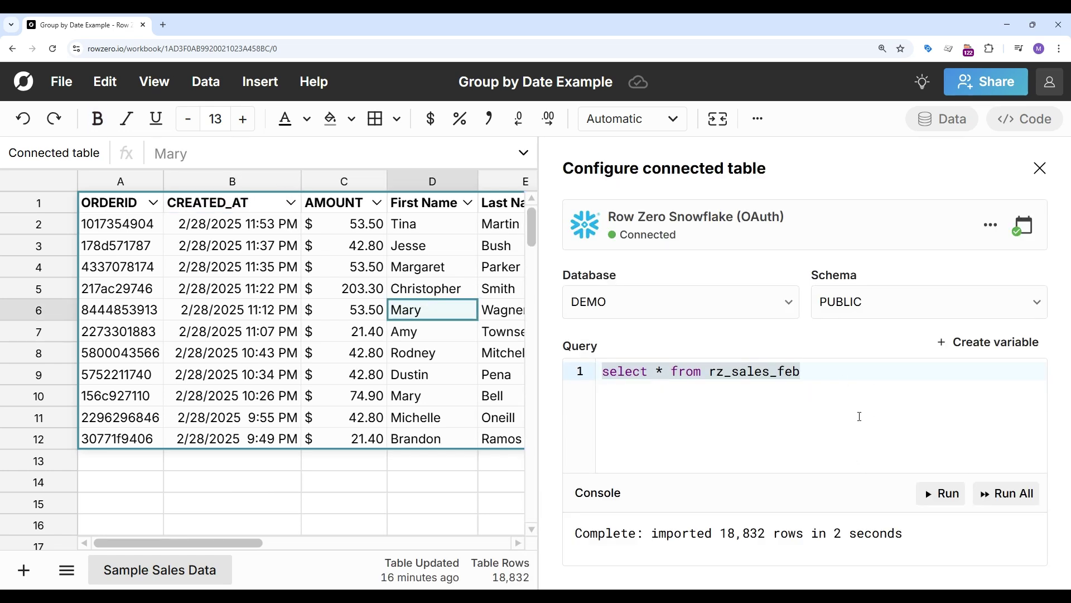
pyautogui.click(1040, 168)
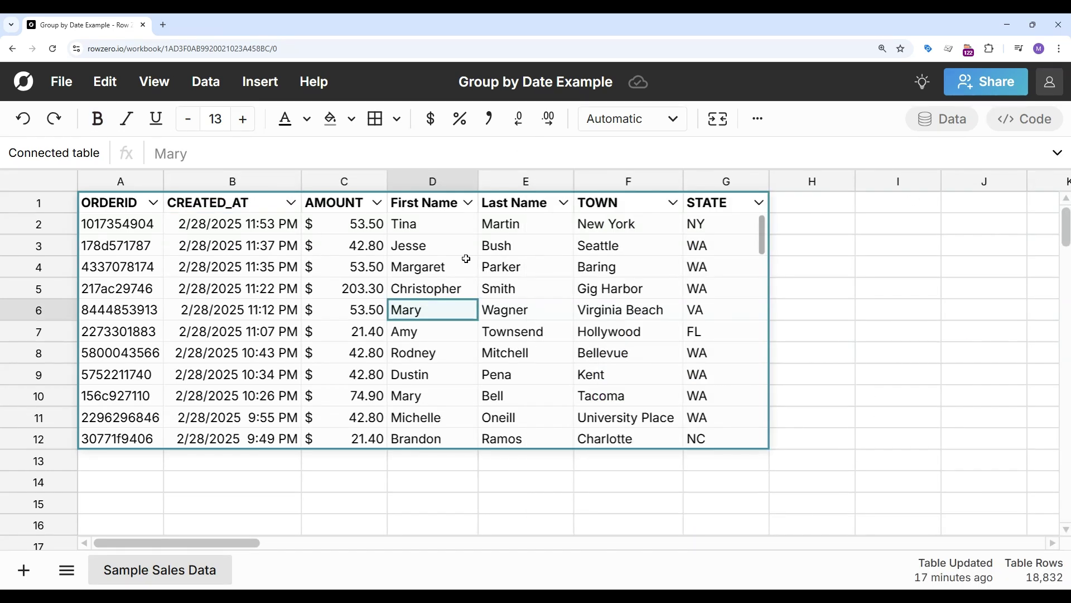
pyautogui.click(339, 314)
# Create an empty pivot of the sales table at cell A14 on the current sheet.
pyautogui.rightClick(340, 314)
pyautogui.moveTo(483, 214)
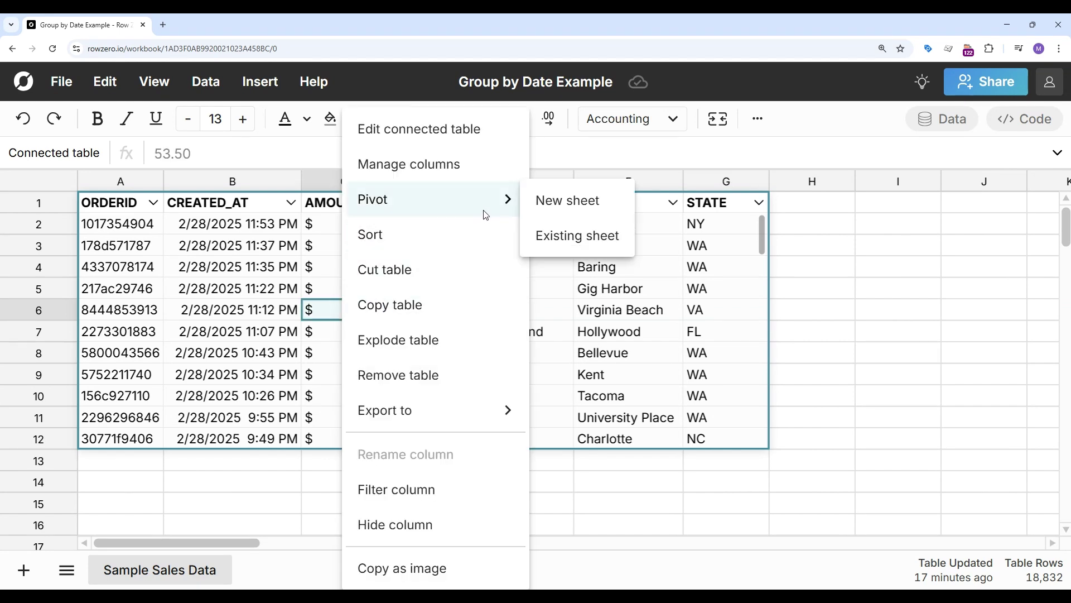
pyautogui.click(563, 237)
pyautogui.click(115, 481)
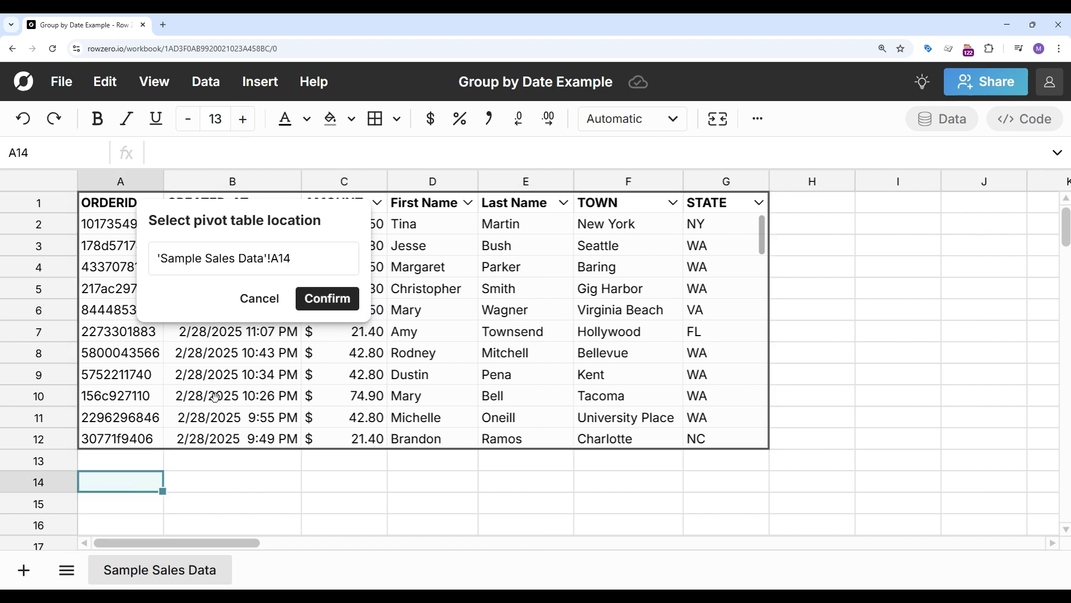
pyautogui.click(327, 299)
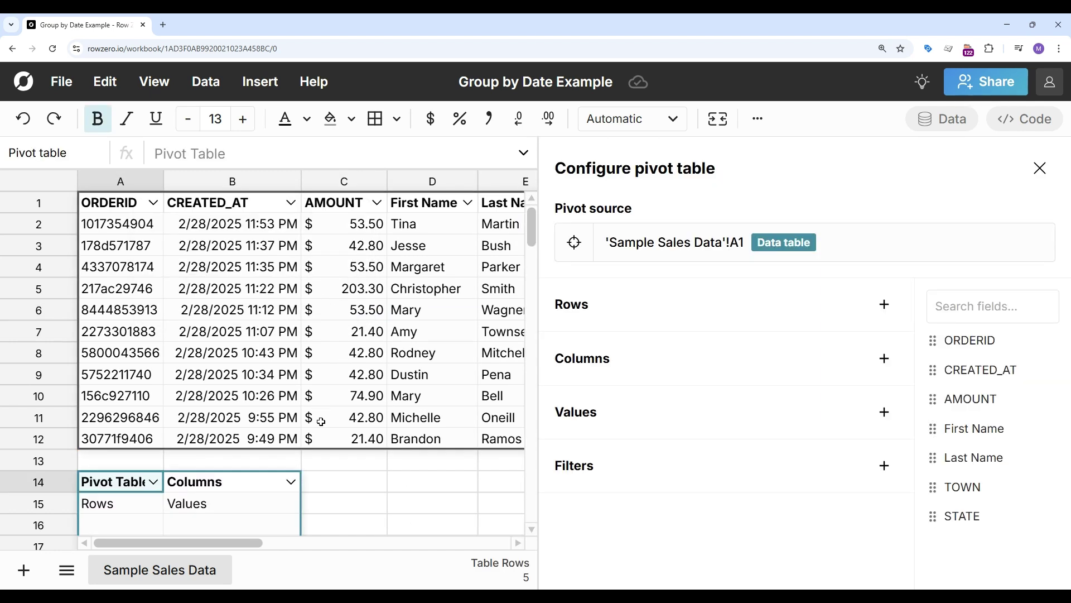
pyautogui.scroll(-3, 321, 421)
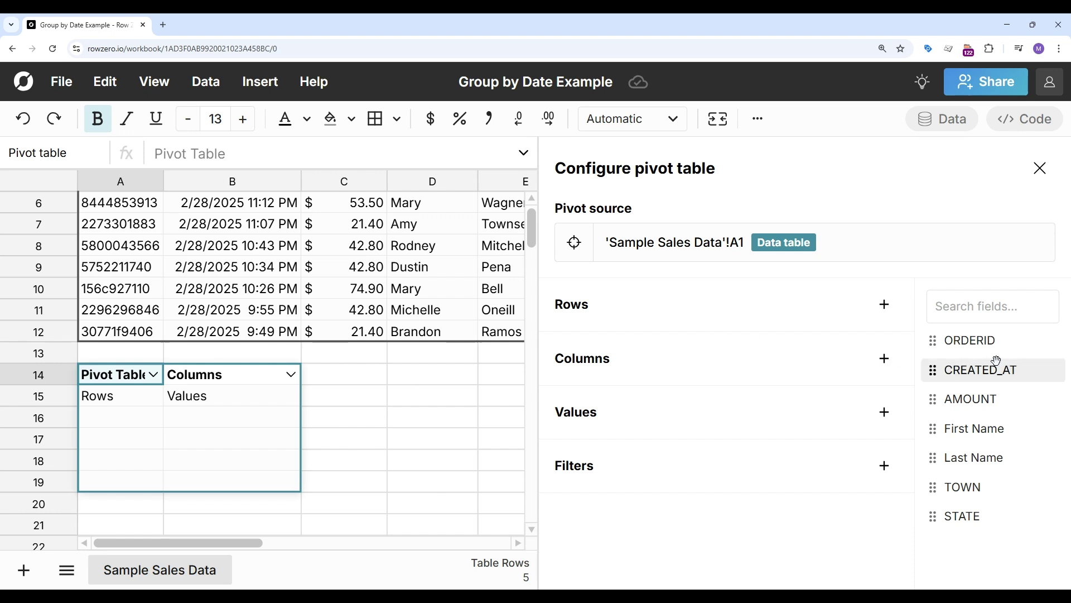
# Put CREATED_AT in the pivot rows, grouped by Week (Sun).
pyautogui.moveTo(996, 361); pyautogui.dragTo(725, 334)
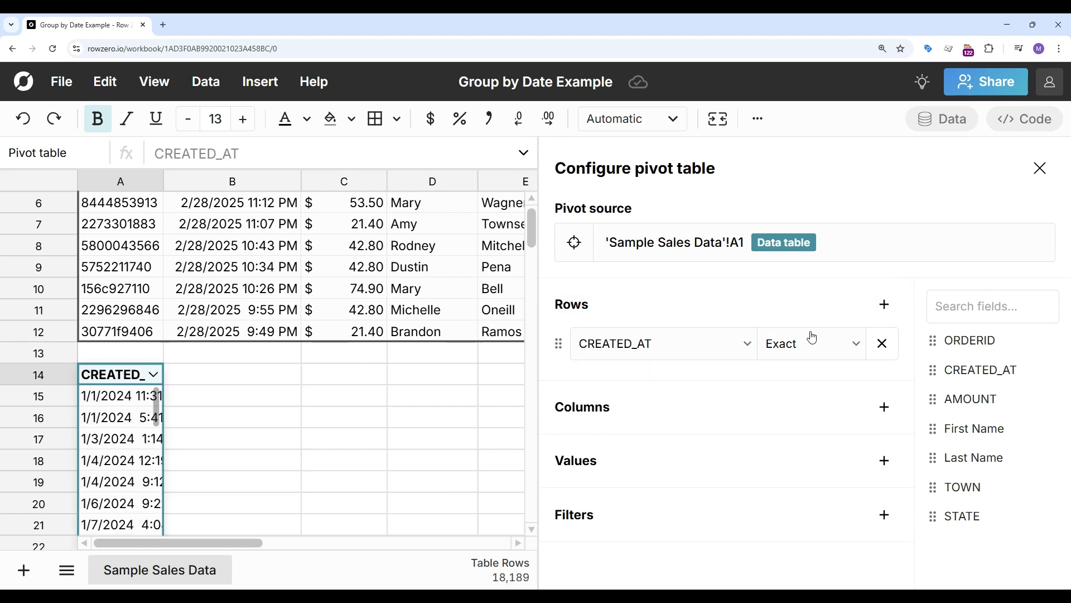
pyautogui.click(821, 350)
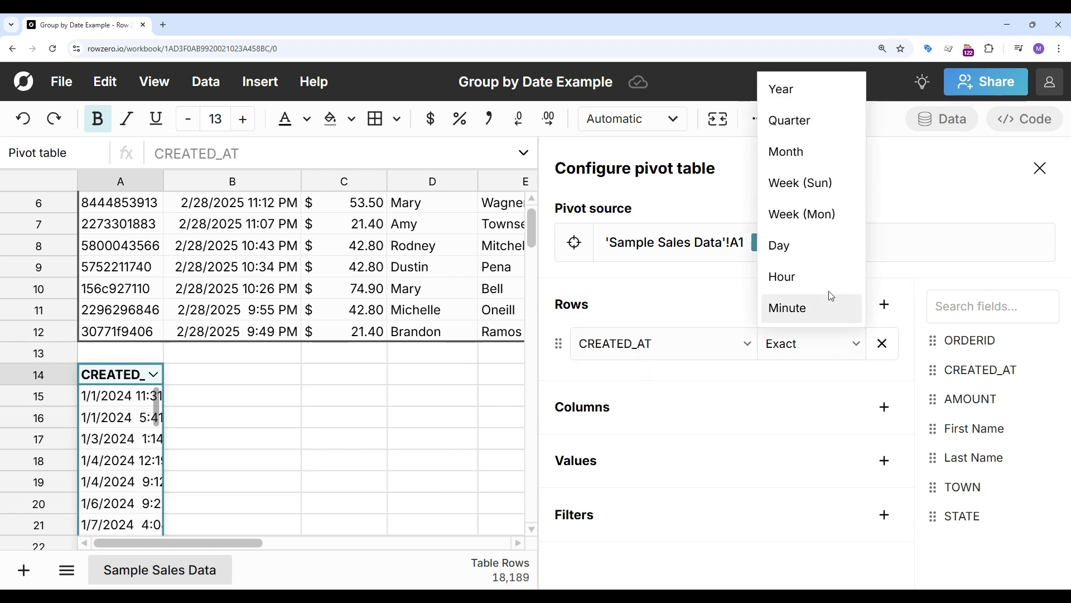
pyautogui.scroll(-1, 815, 247)
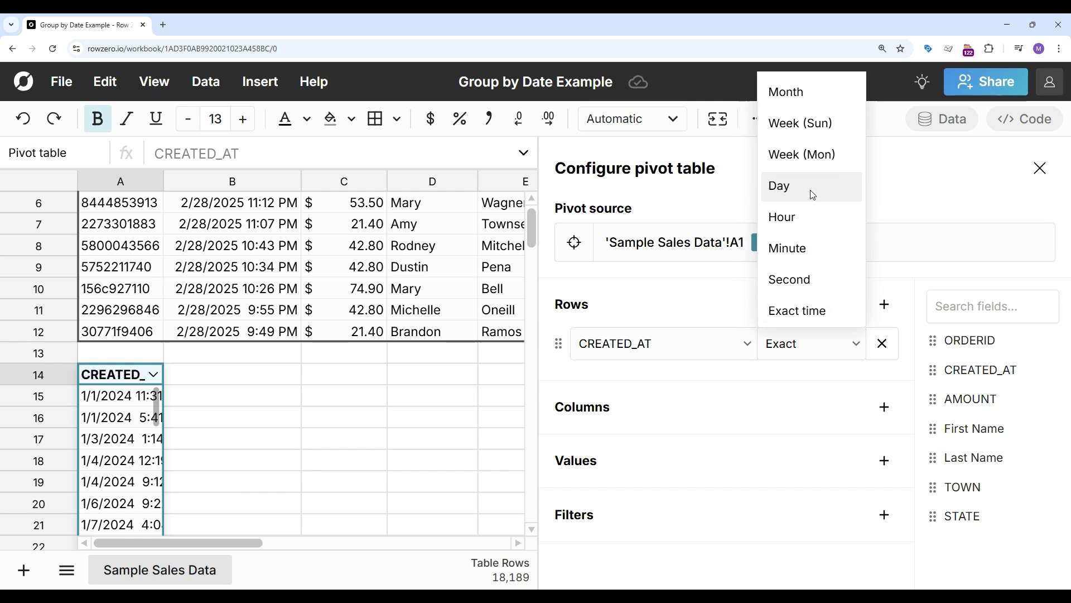
pyautogui.scroll(1, 813, 194)
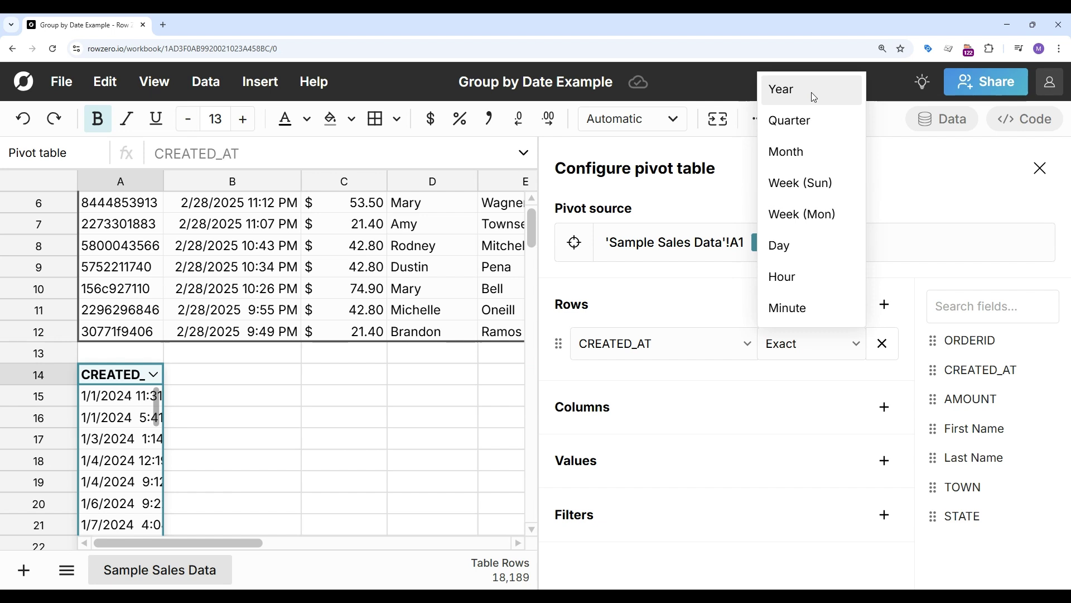
pyautogui.click(818, 187)
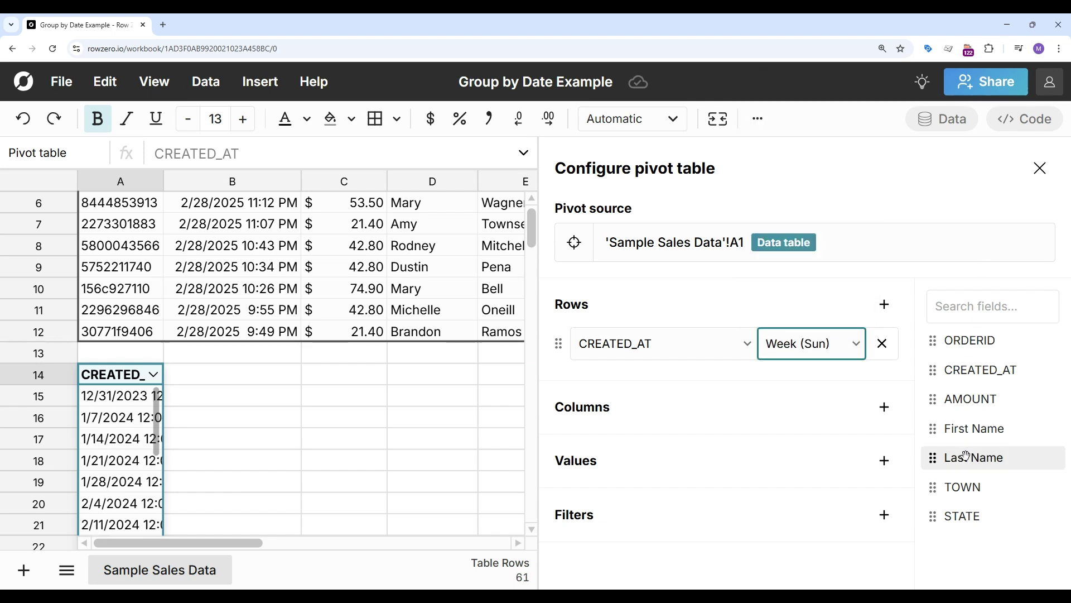
# Add AMOUNT twice as pivot values, Sum and Average, then close the pivot settings.
pyautogui.moveTo(974, 403); pyautogui.dragTo(771, 501)
pyautogui.moveTo(960, 406); pyautogui.dragTo(809, 552)
pyautogui.click(813, 555)
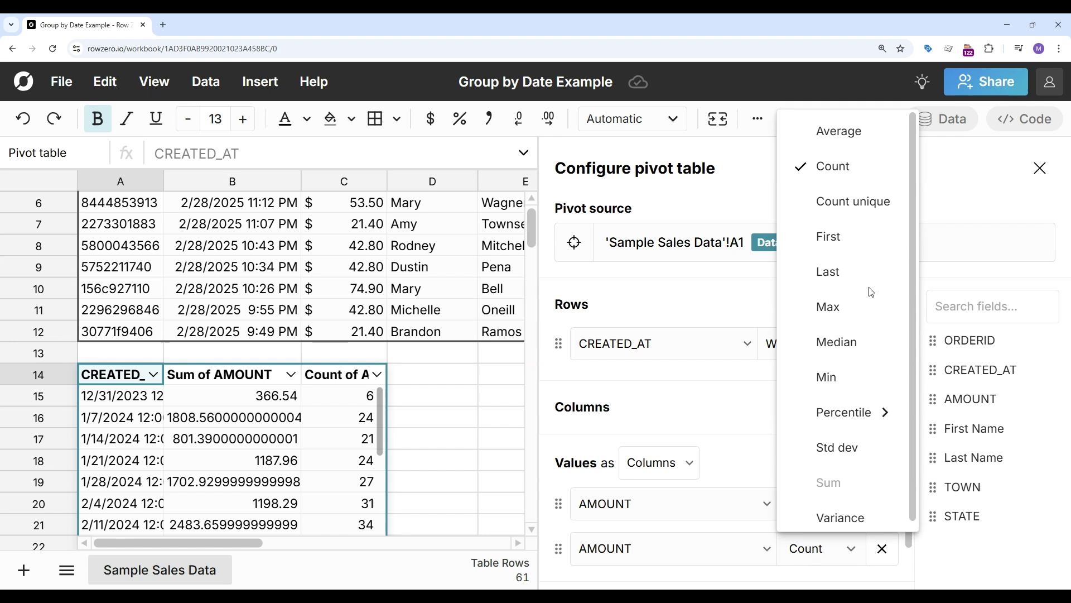
pyautogui.click(849, 137)
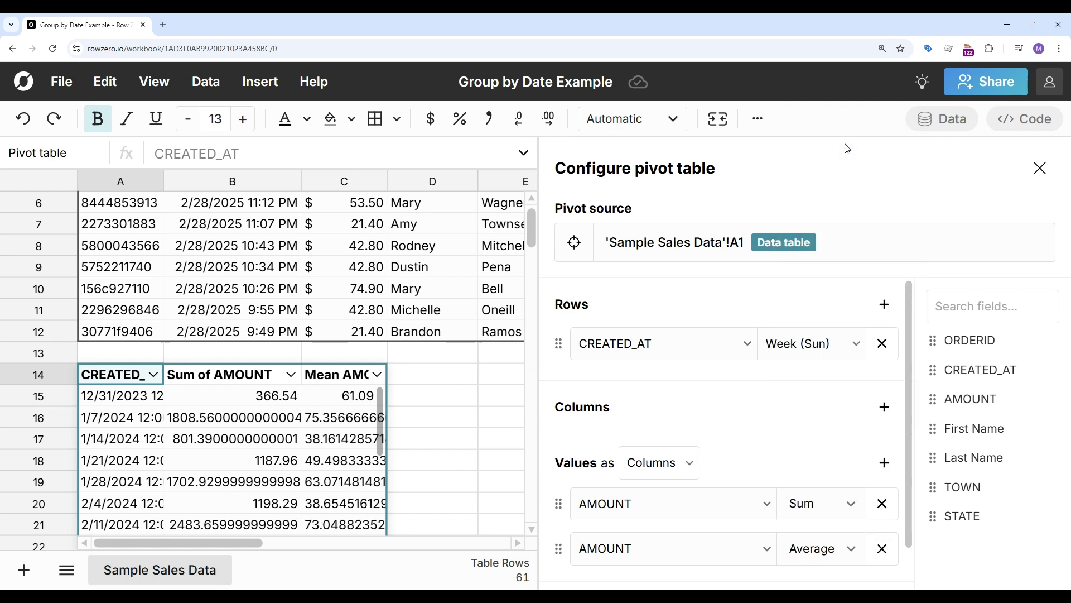
pyautogui.click(1040, 168)
# Format the amount cells B16:C16 as currency and the week column as Short date.
pyautogui.moveTo(254, 423); pyautogui.dragTo(334, 419)
pyautogui.click(432, 119)
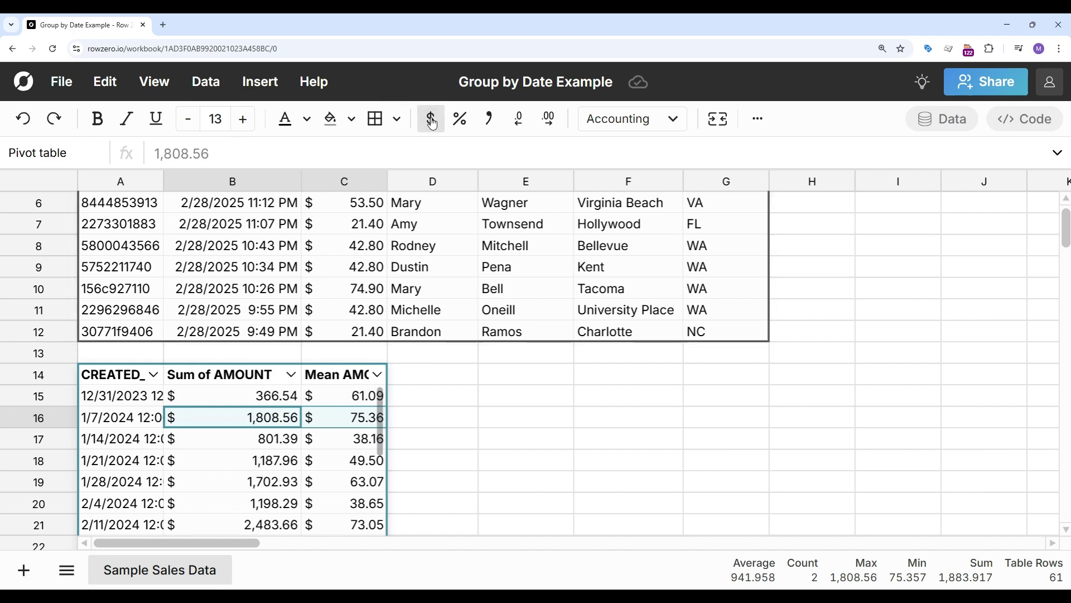
pyautogui.click(120, 421)
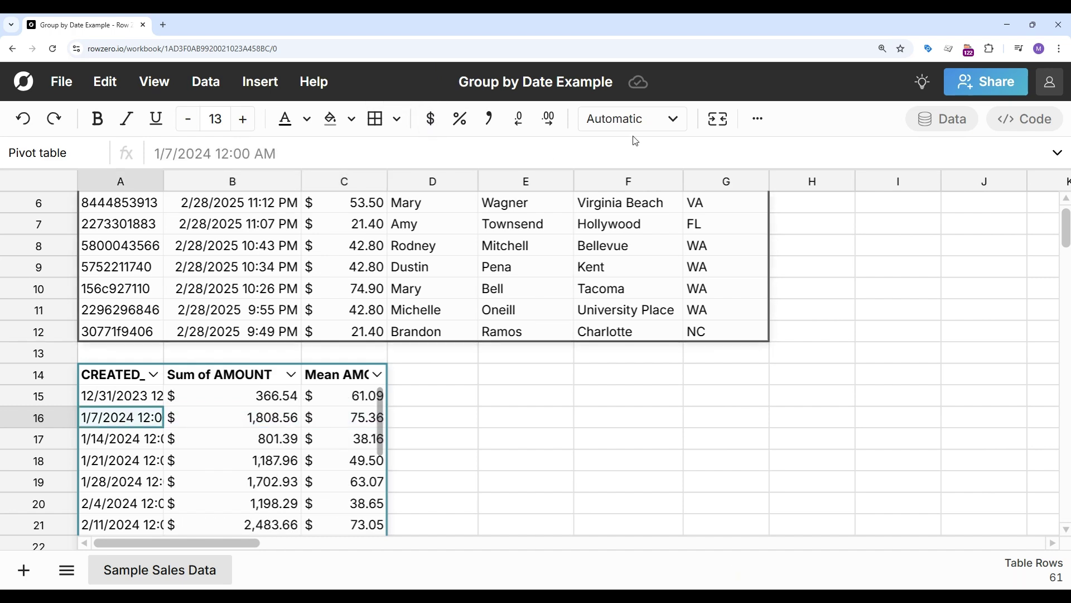
pyautogui.click(647, 120)
pyautogui.click(664, 462)
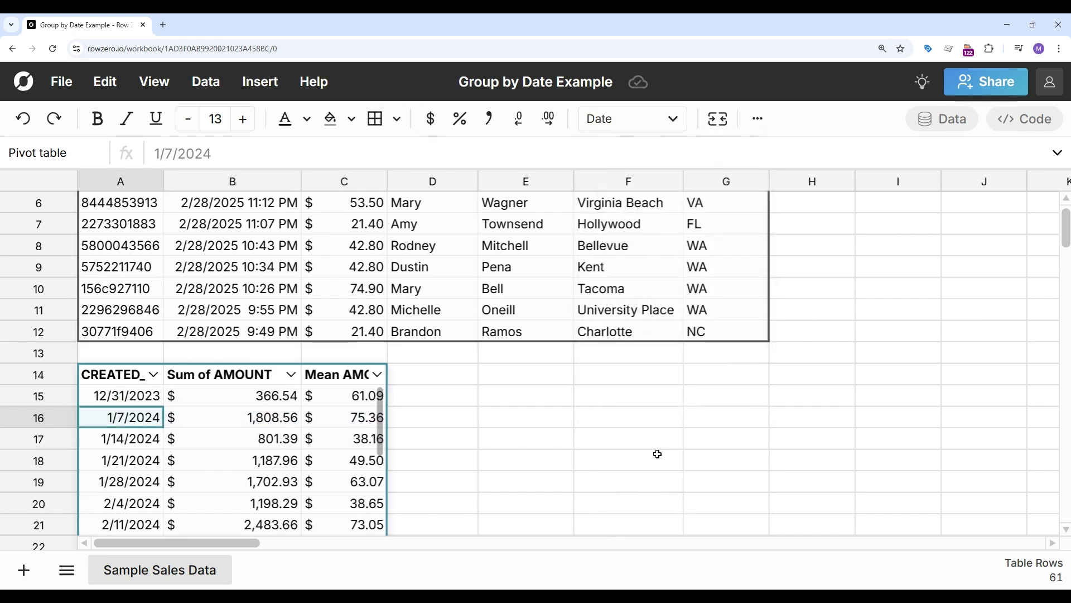
# Sort the CREATED_AT weeks descending so the newest week comes first.
pyautogui.click(153, 374)
pyautogui.click(254, 162)
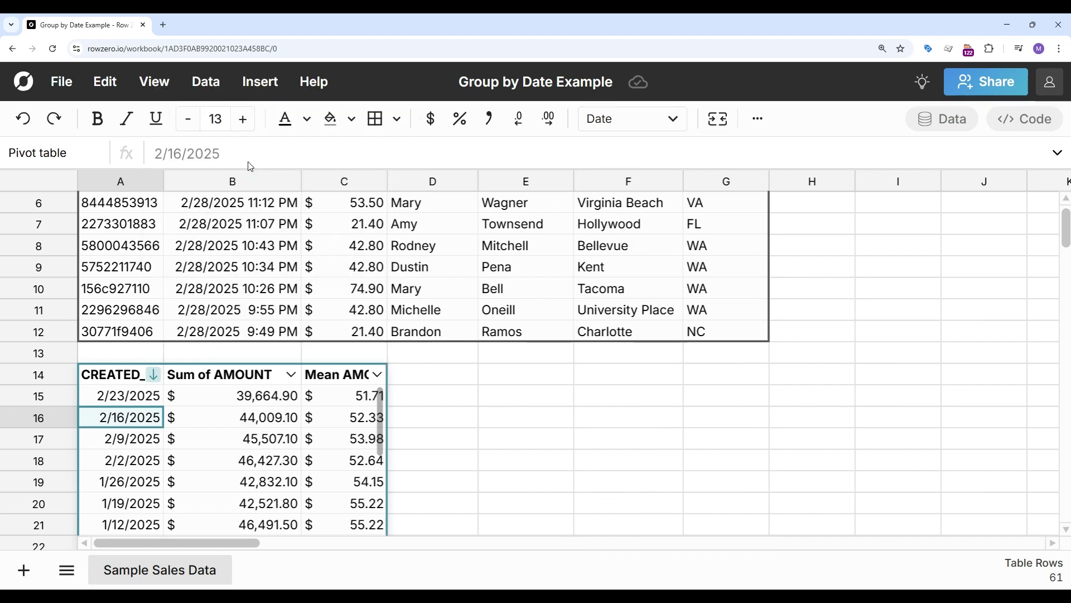
pyautogui.scroll(-4, 244, 461)
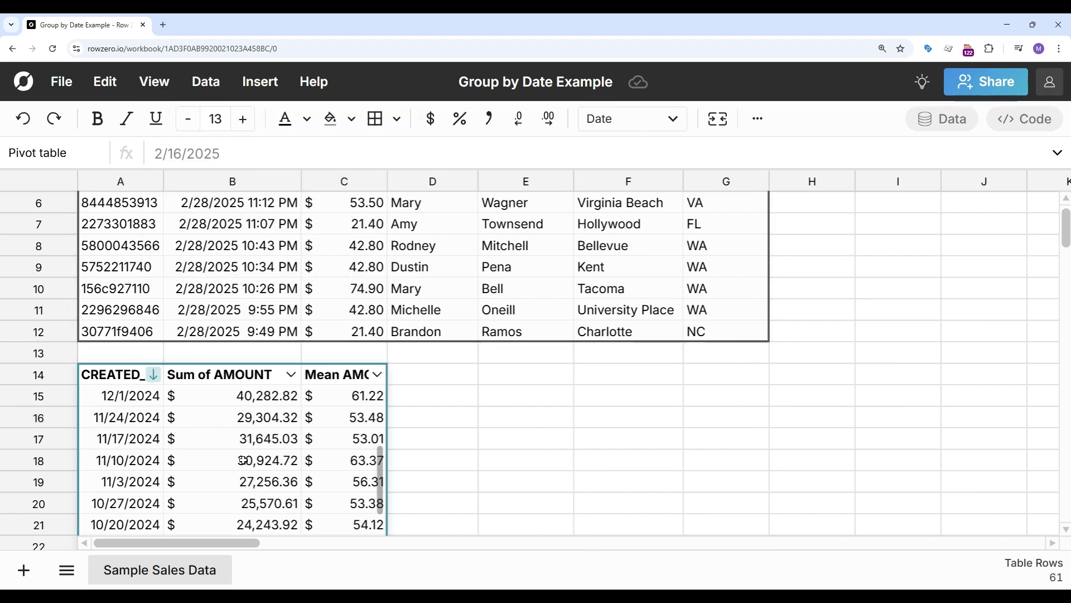
pyautogui.scroll(4, 244, 461)
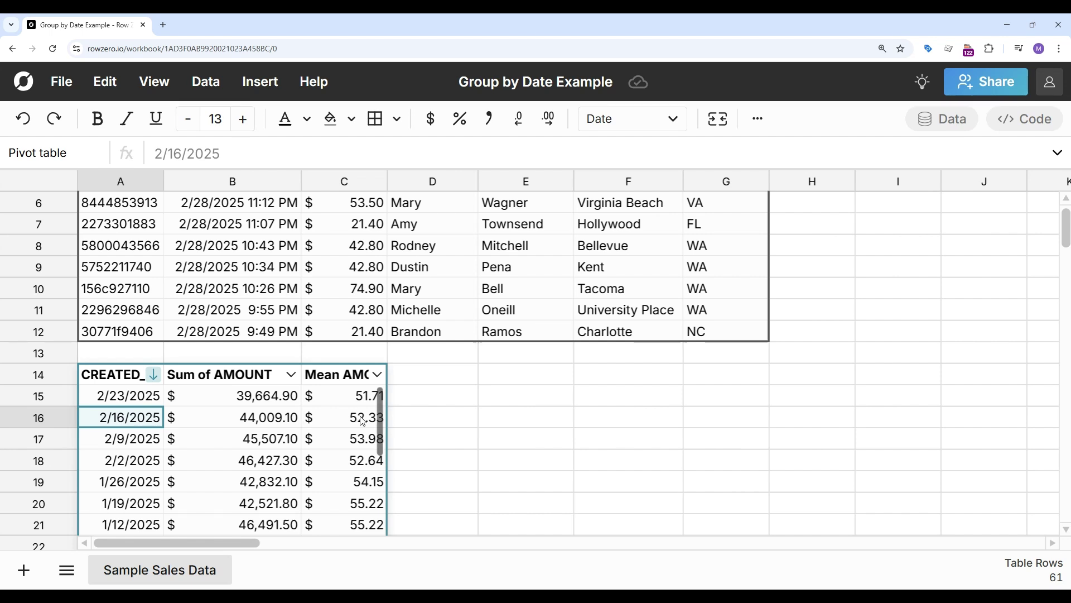
# Insert a chart of the pivot's weekly Sum of AMOUNT.
pyautogui.click(246, 417)
pyautogui.click(260, 81)
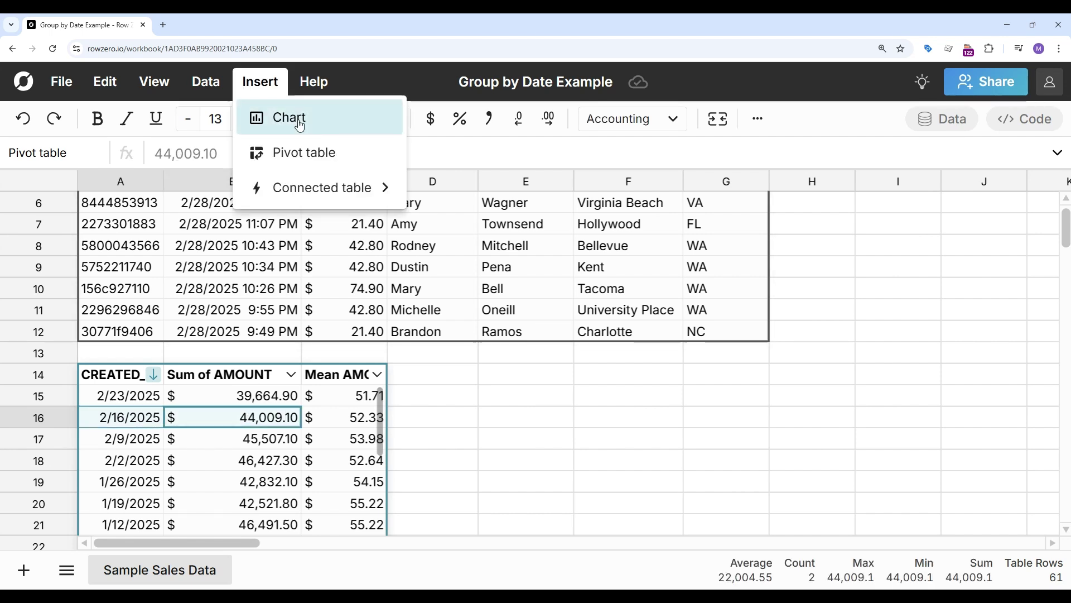
pyautogui.click(299, 124)
pyautogui.click(1039, 167)
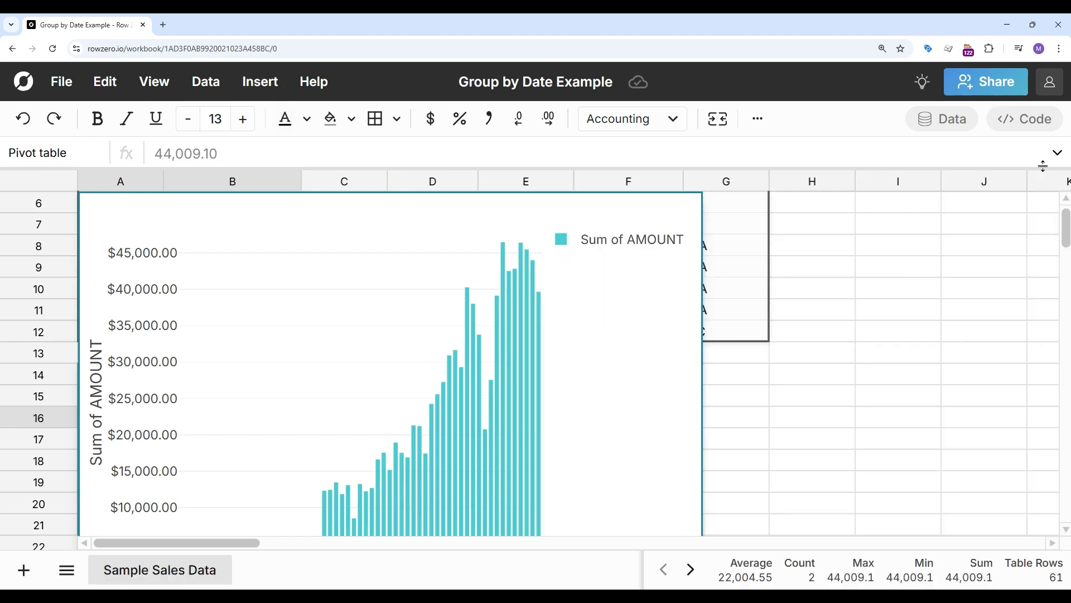
# Move and shrink the chart so it sits beside the pivot table.
pyautogui.moveTo(641, 425); pyautogui.dragTo(782, 484)
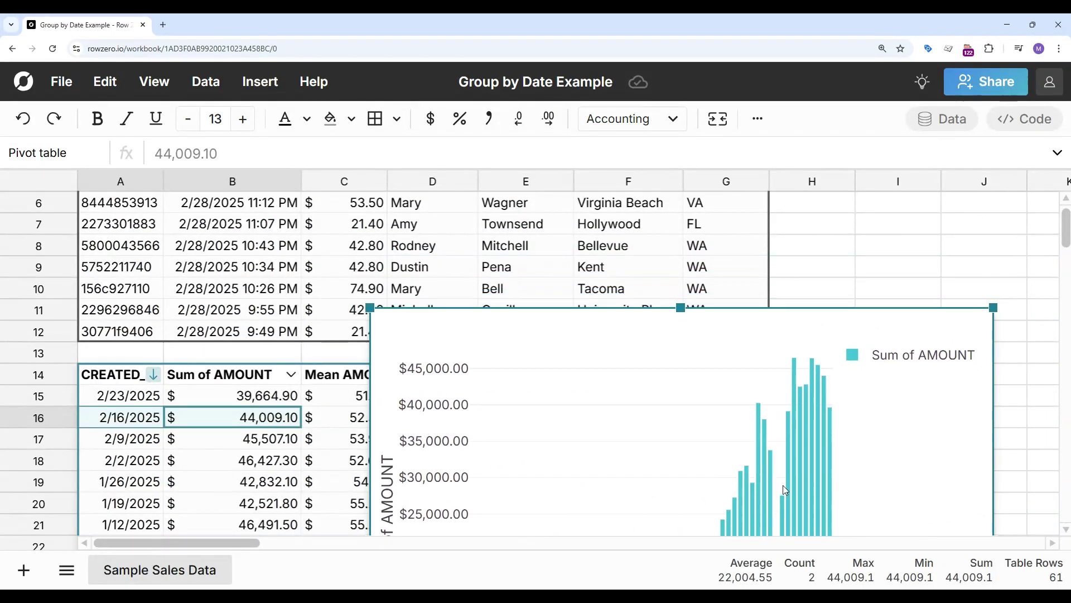
pyautogui.moveTo(993, 307); pyautogui.dragTo(809, 459)
pyautogui.moveTo(663, 505); pyautogui.dragTo(701, 385)
pyautogui.moveTo(831, 338); pyautogui.dragTo(817, 258)
pyautogui.scroll(-2, 817, 312)
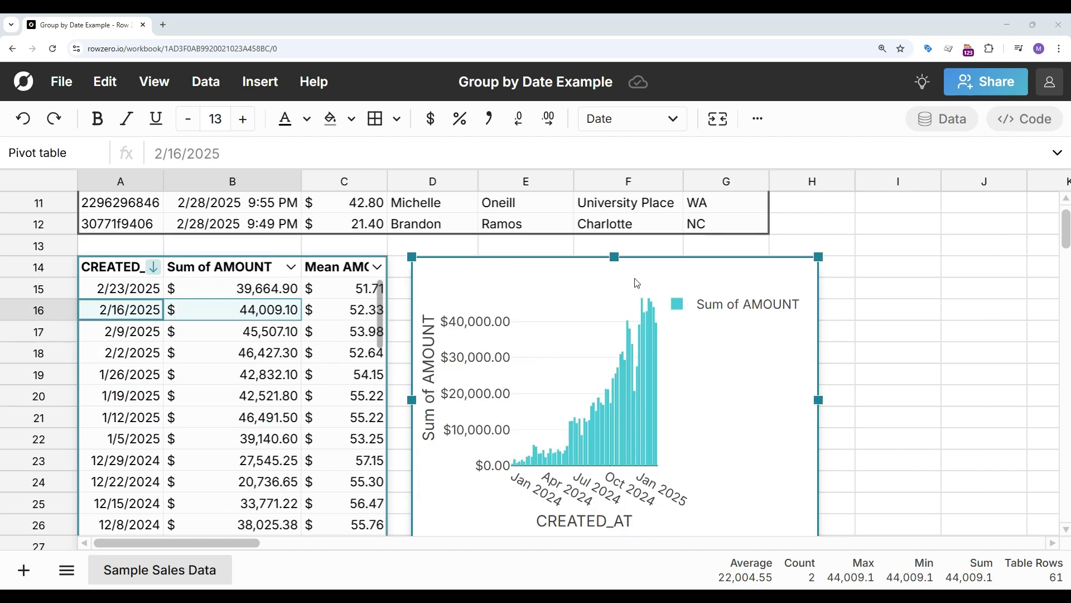
# Change the pivot's second AMOUNT value from Average to Max.
pyautogui.click(232, 377)
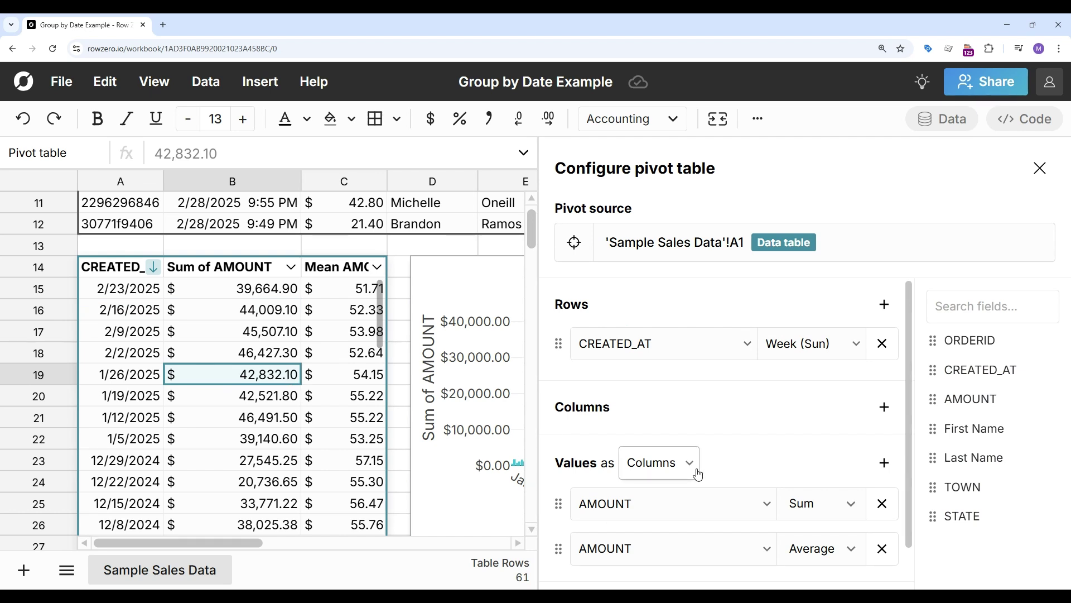
pyautogui.scroll(-1, 697, 472)
pyautogui.click(843, 510)
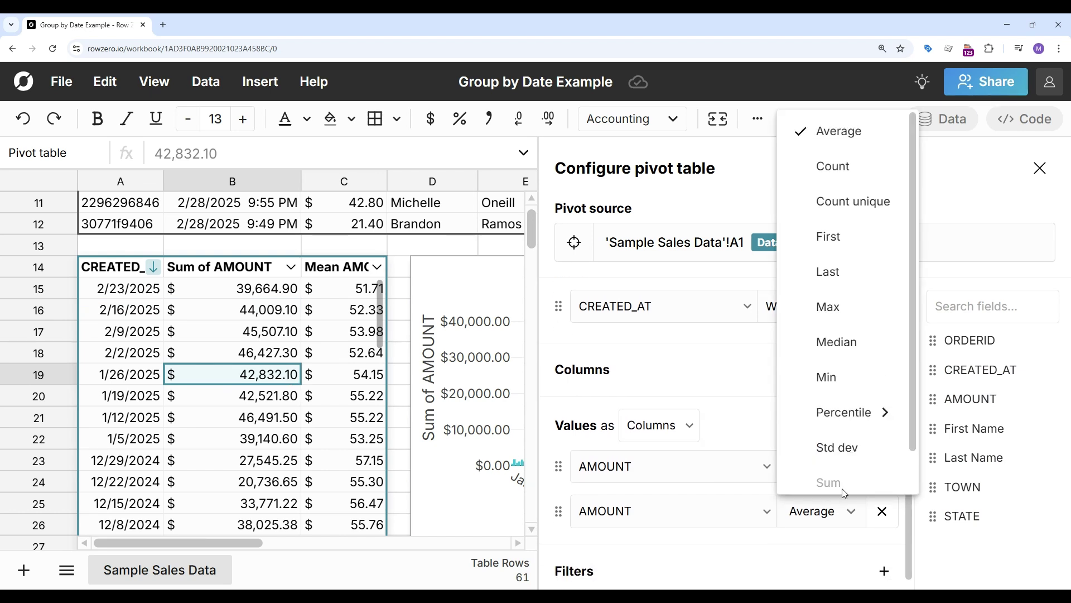
pyautogui.click(835, 317)
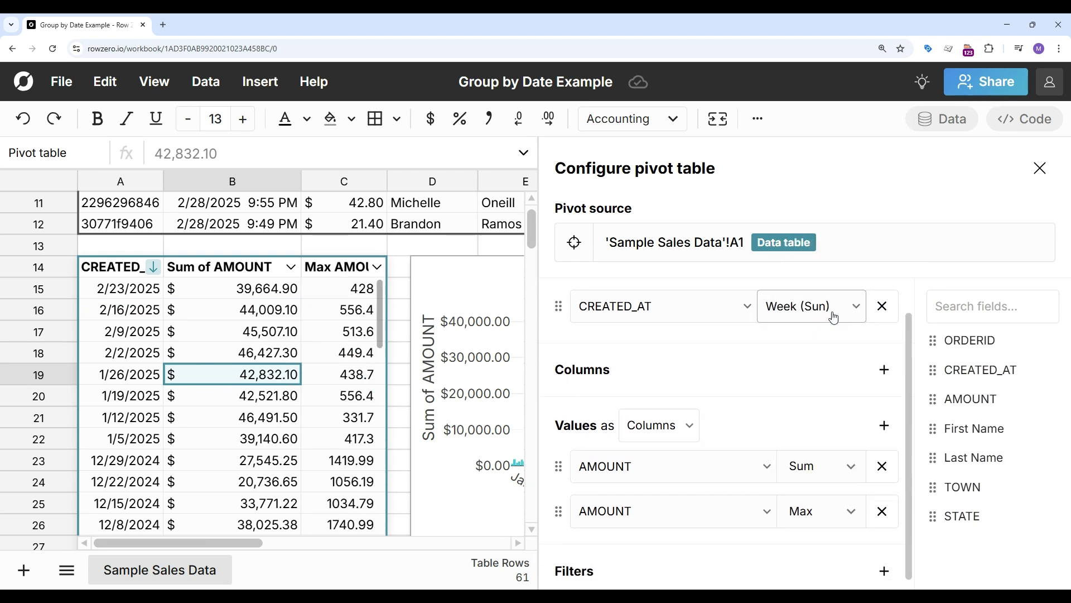
# Group the pivot's CREATED_AT dates by month and review the monthly totals.
pyautogui.click(353, 373)
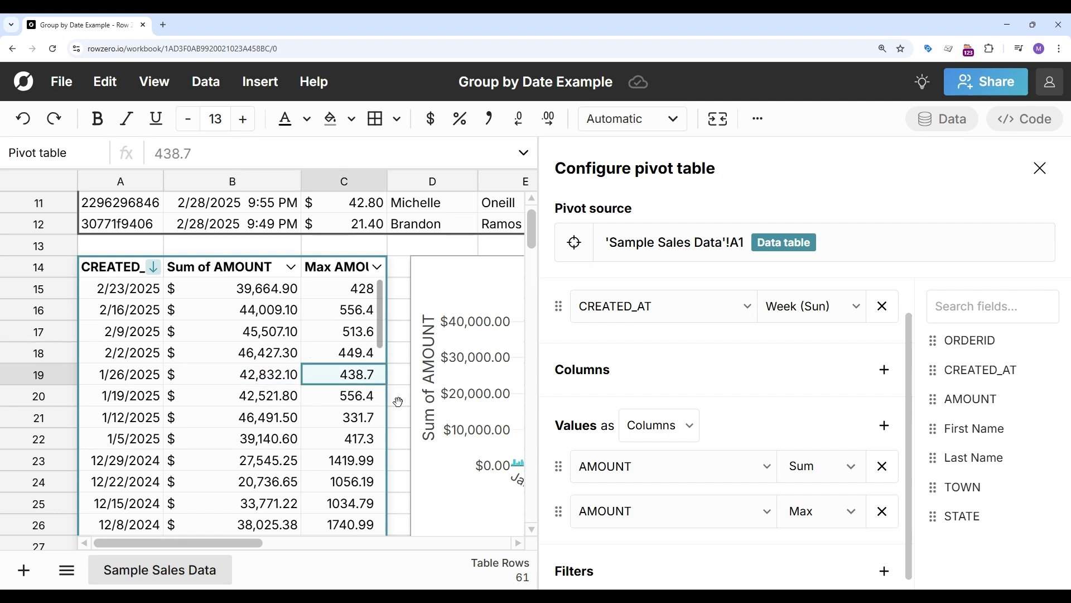
pyautogui.click(844, 311)
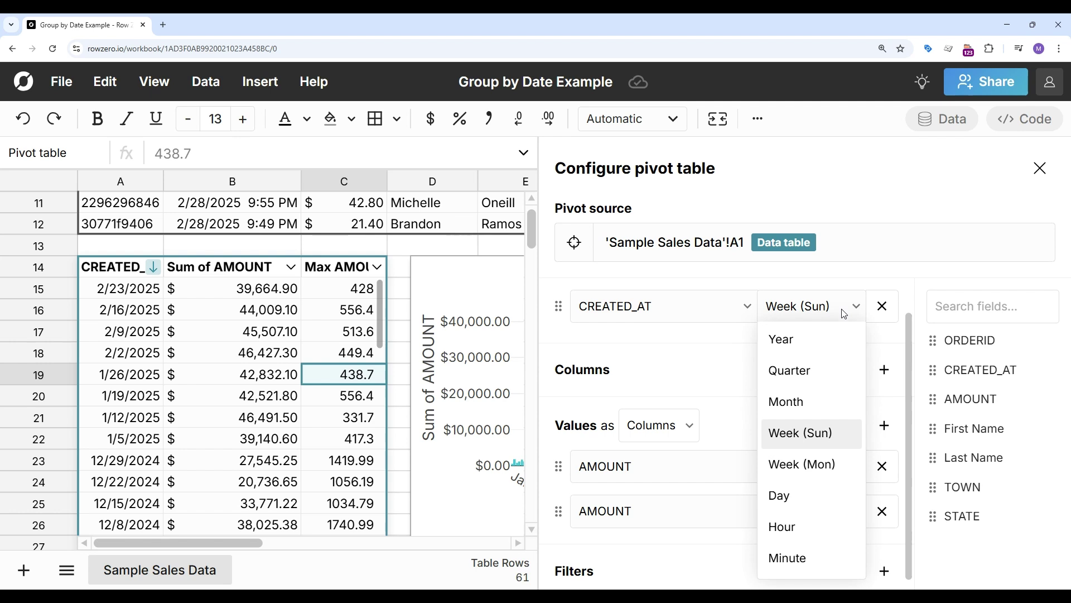
pyautogui.click(811, 403)
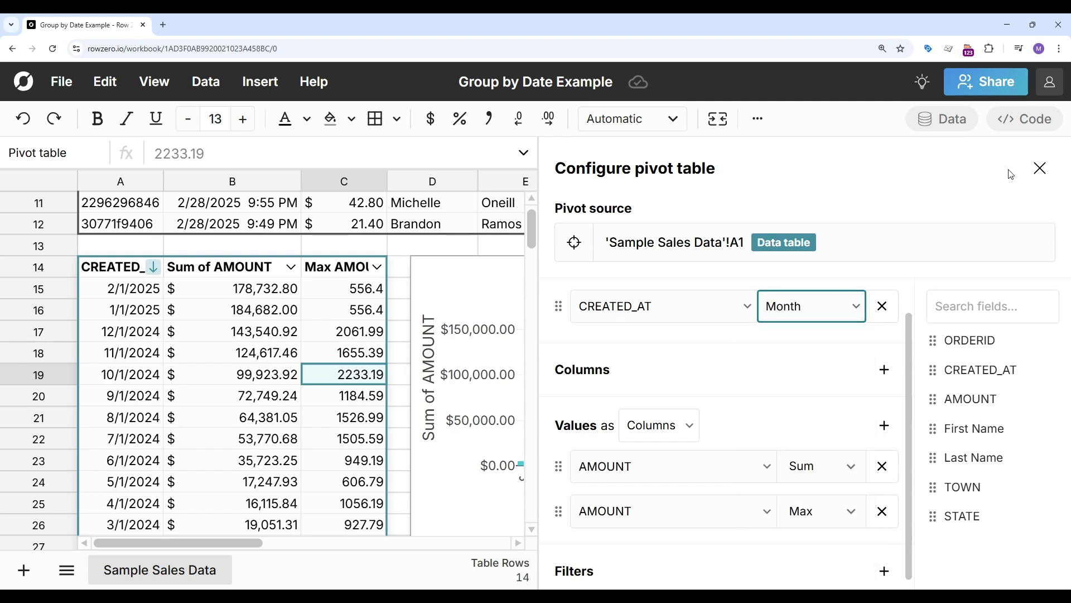
pyautogui.click(1040, 168)
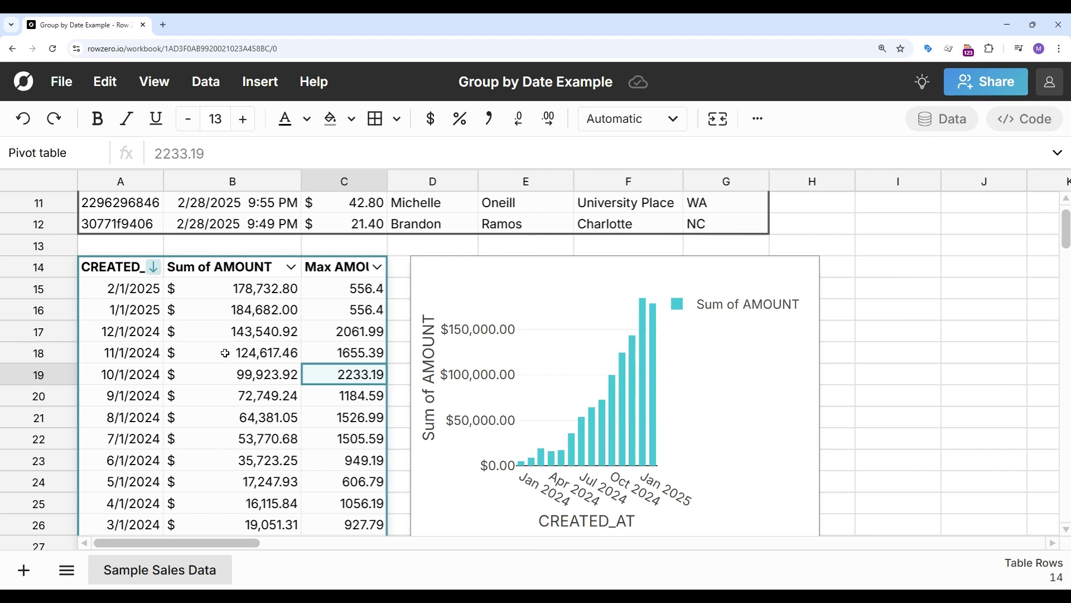
pyautogui.click(199, 338)
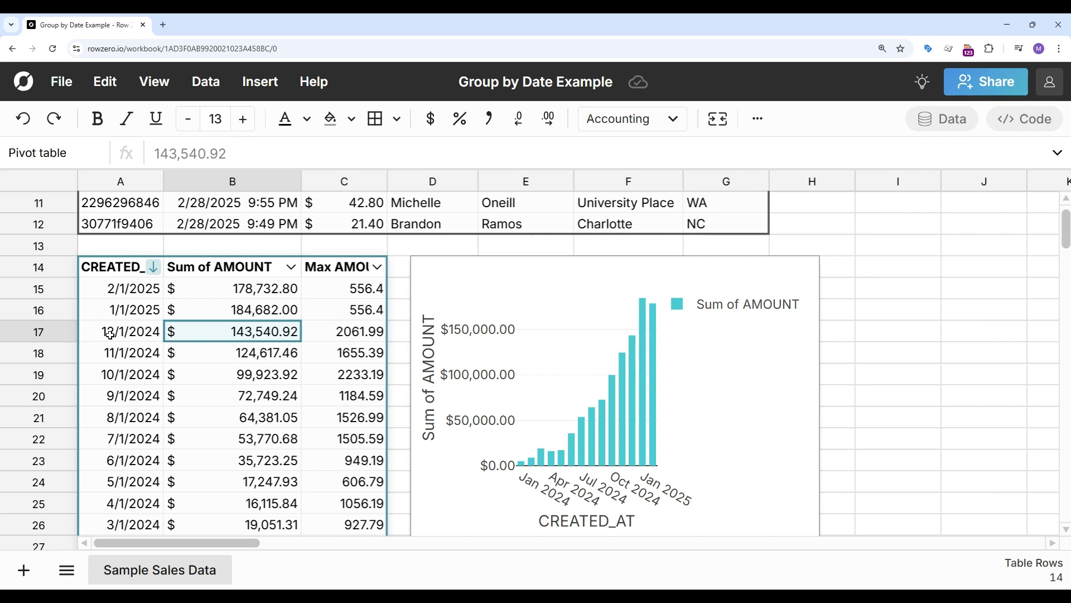
pyautogui.scroll(-2, 109, 333)
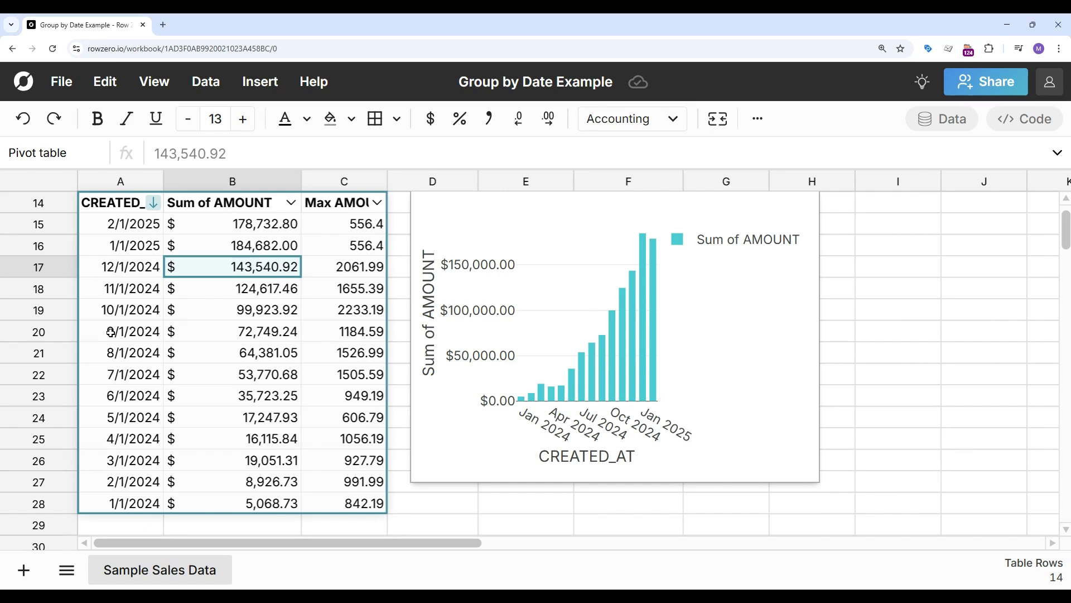
# Copy the whole pivot table and paste it at cell A30.
pyautogui.rightClick(110, 332)
pyautogui.click(156, 304)
pyautogui.scroll(-2, 212, 436)
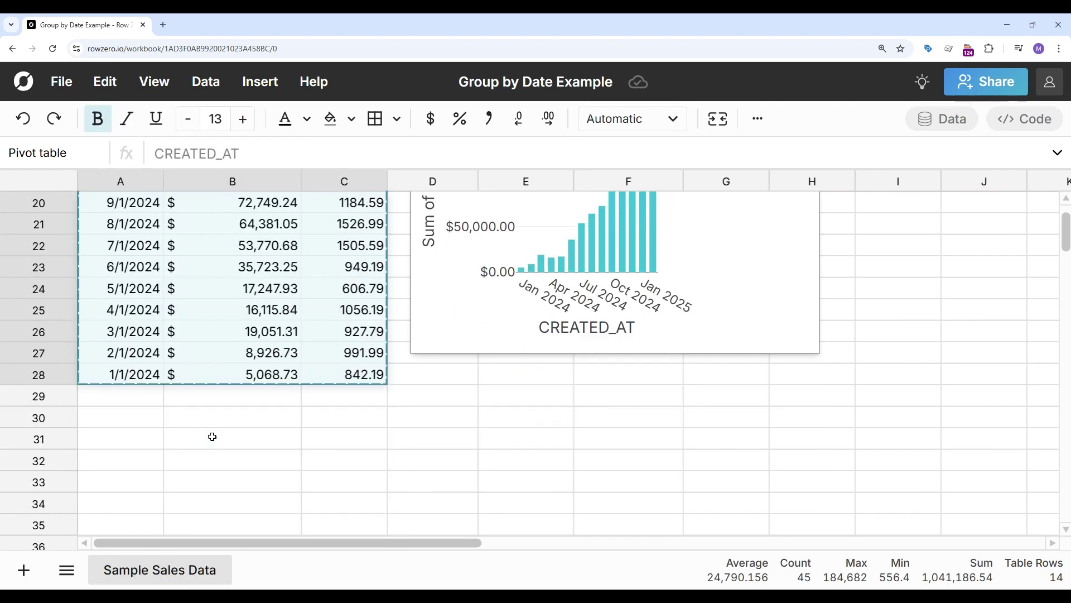
pyautogui.click(144, 420)
pyautogui.hotkey('ctrl', 'v')
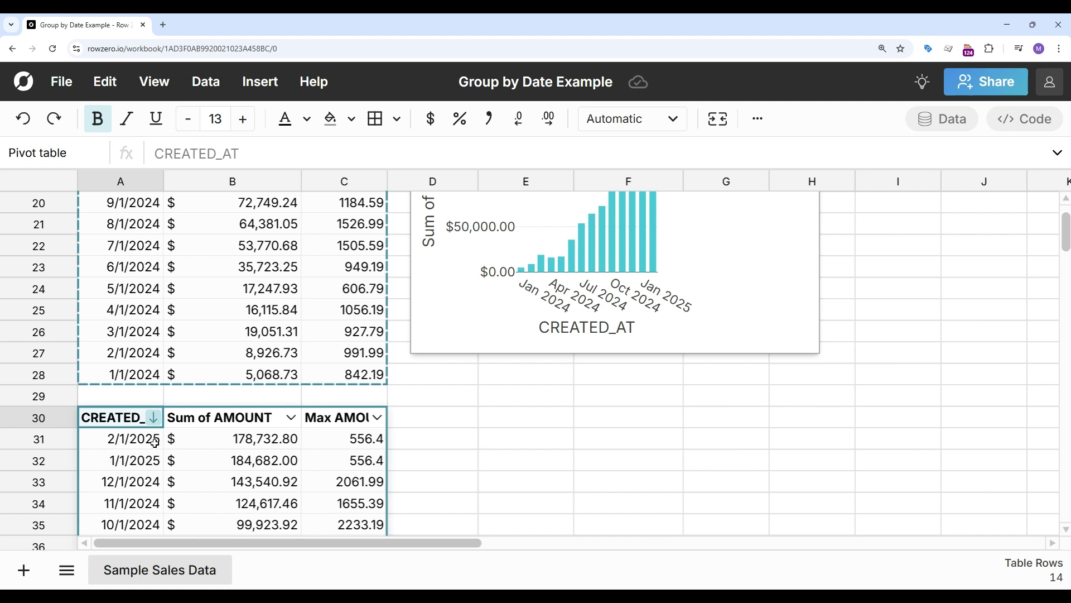
# Rework the copy: CREATED_AT months as columns, Max of AMOUNT removed, STATE as rows.
pyautogui.click(134, 461)
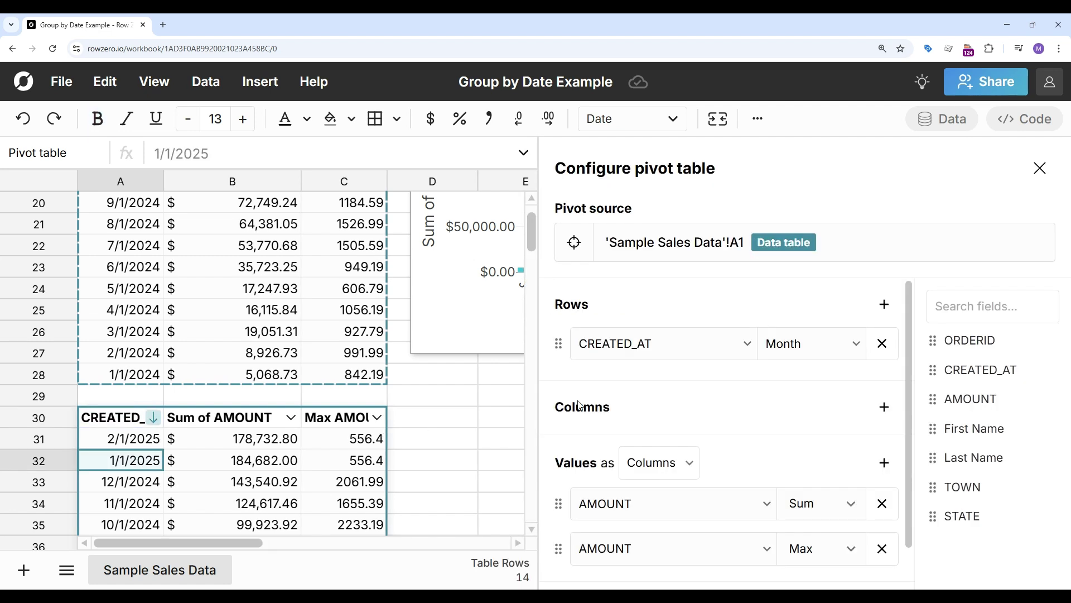
pyautogui.scroll(-2, 581, 404)
pyautogui.moveTo(599, 351); pyautogui.dragTo(569, 416)
pyautogui.click(882, 549)
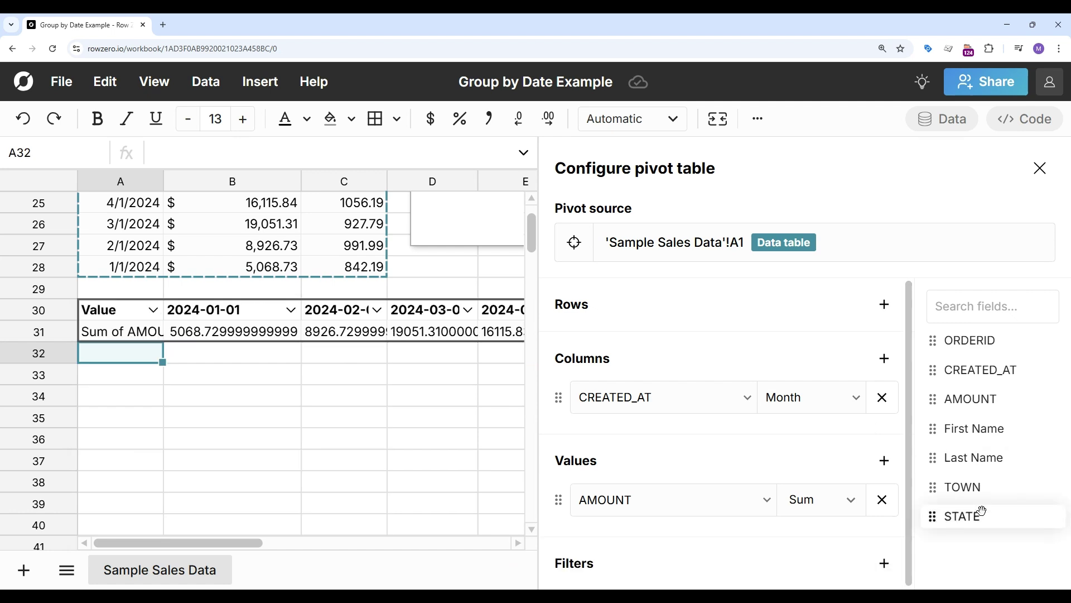
pyautogui.moveTo(980, 513); pyautogui.dragTo(745, 325)
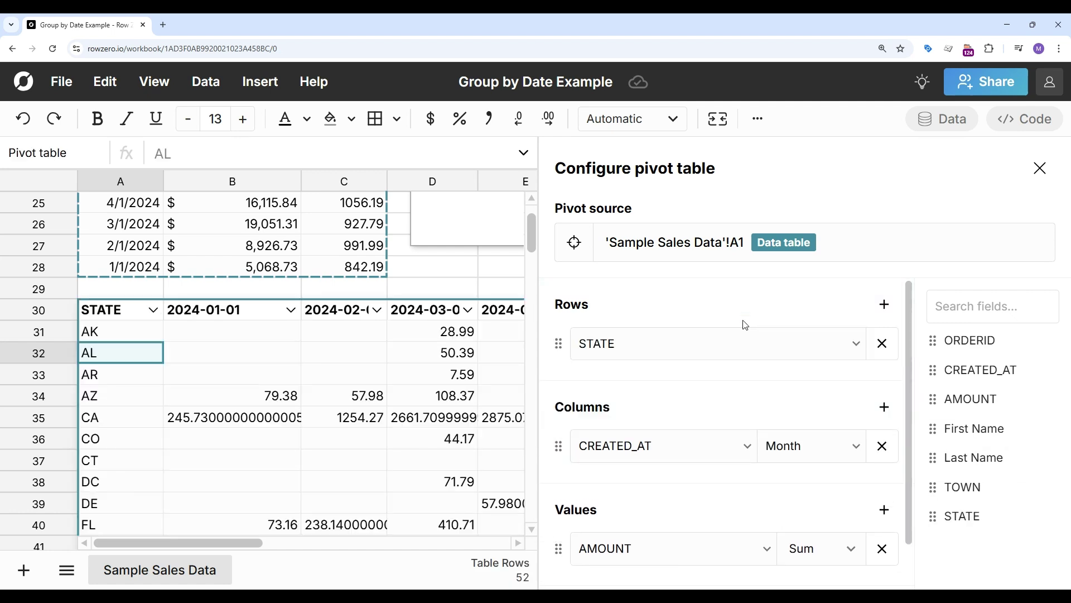
pyautogui.click(1039, 167)
pyautogui.click(270, 382)
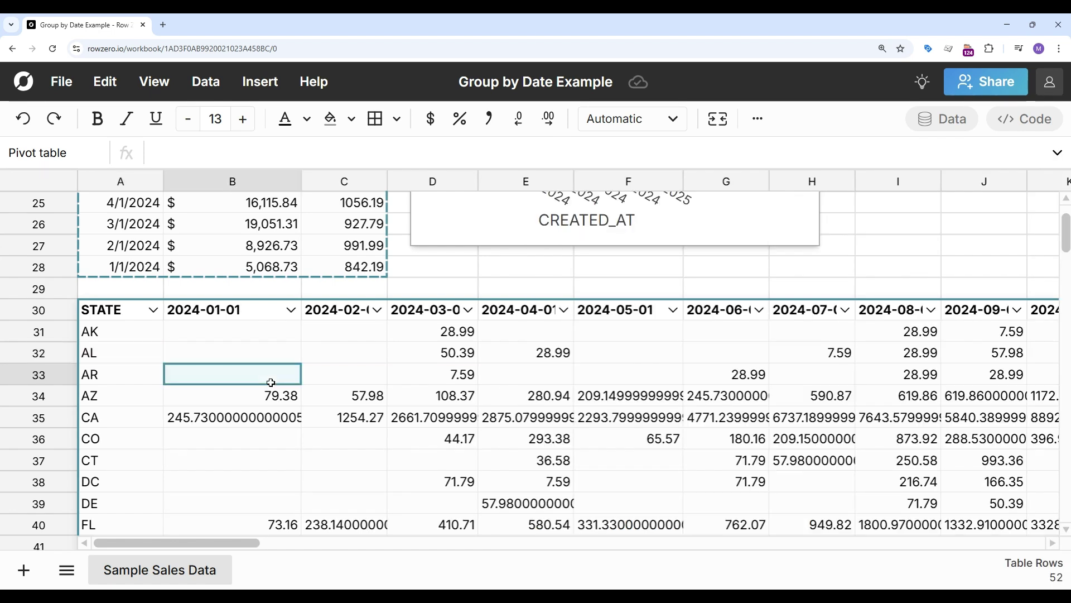
# Apply $ currency format to the entire state-by-month pivot and scroll through to check it.
pyautogui.hotkey('ctrl', 'a')
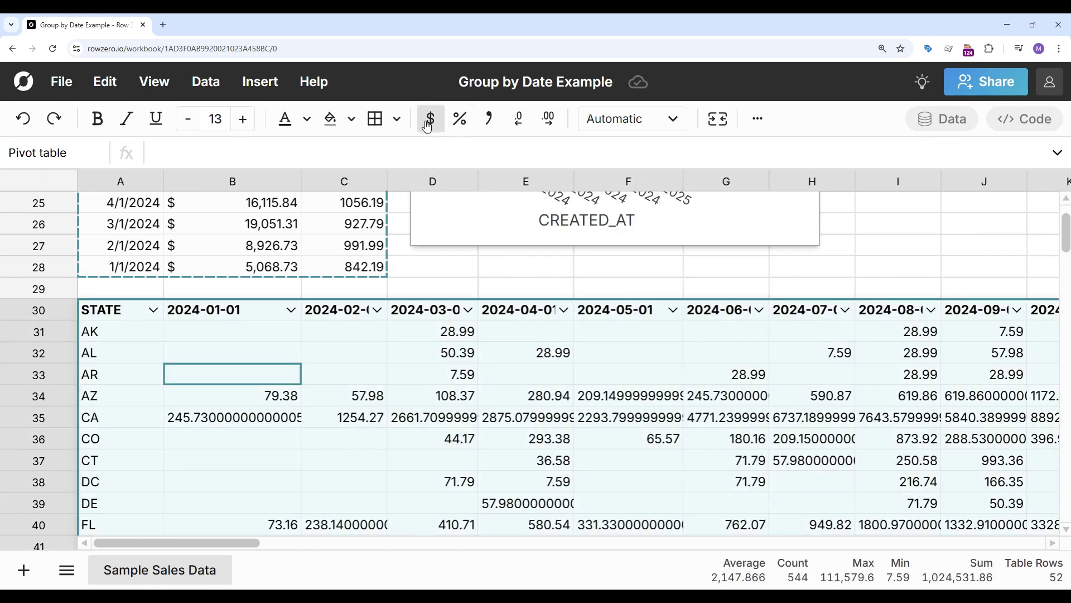
pyautogui.click(430, 118)
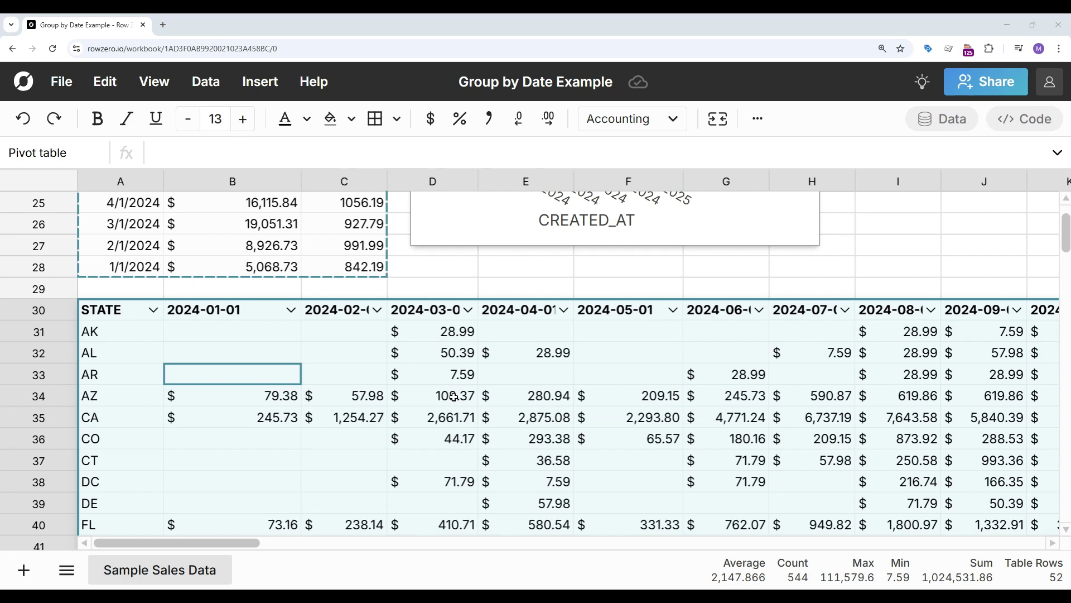
pyautogui.scroll(-2, 453, 397)
pyautogui.scroll(2, 454, 396)
pyautogui.hscroll(1, 454, 396)
pyautogui.hscroll(6, 453, 396)
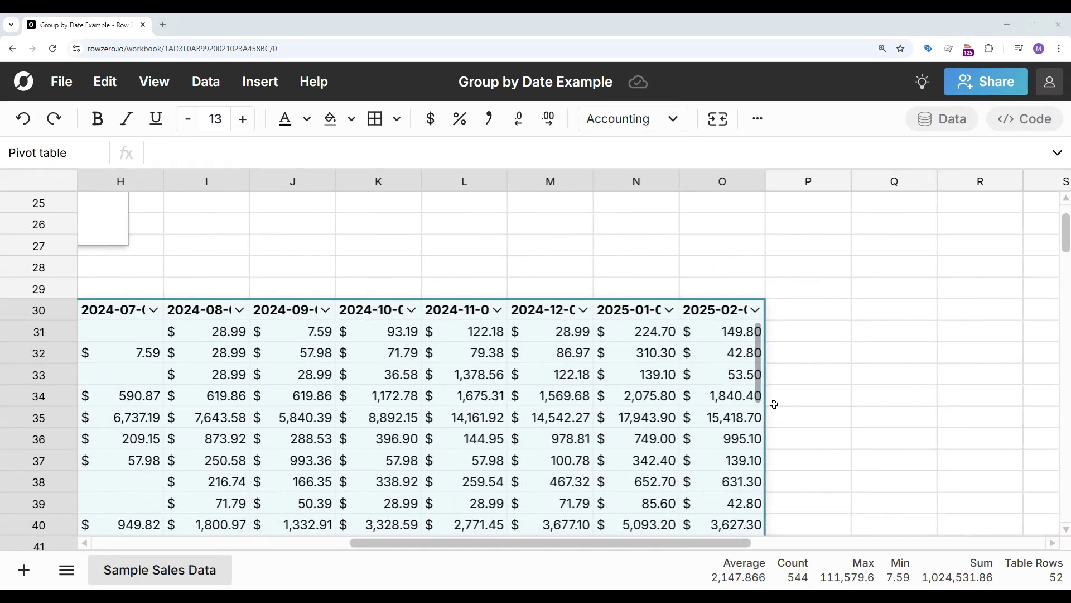
pyautogui.hscroll(-7, 568, 417)
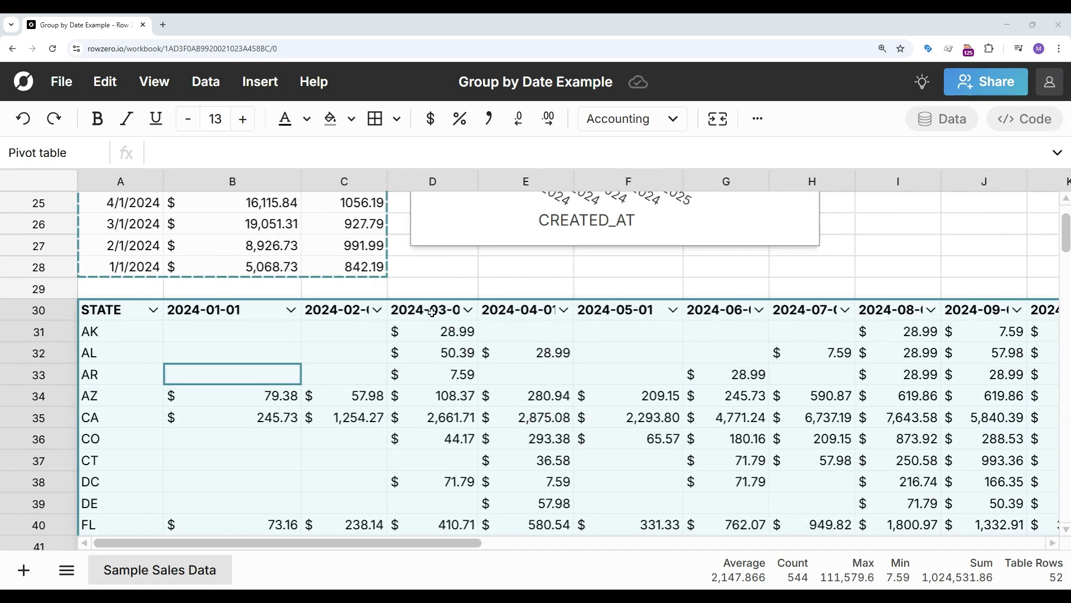
pyautogui.scroll(6, 431, 311)
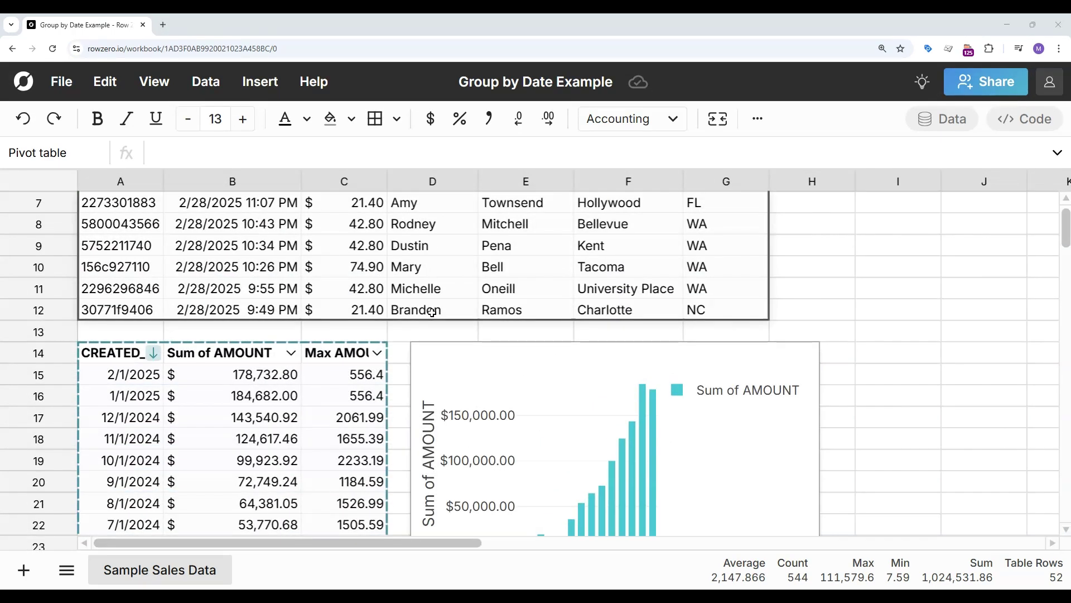
pyautogui.scroll(2, 432, 311)
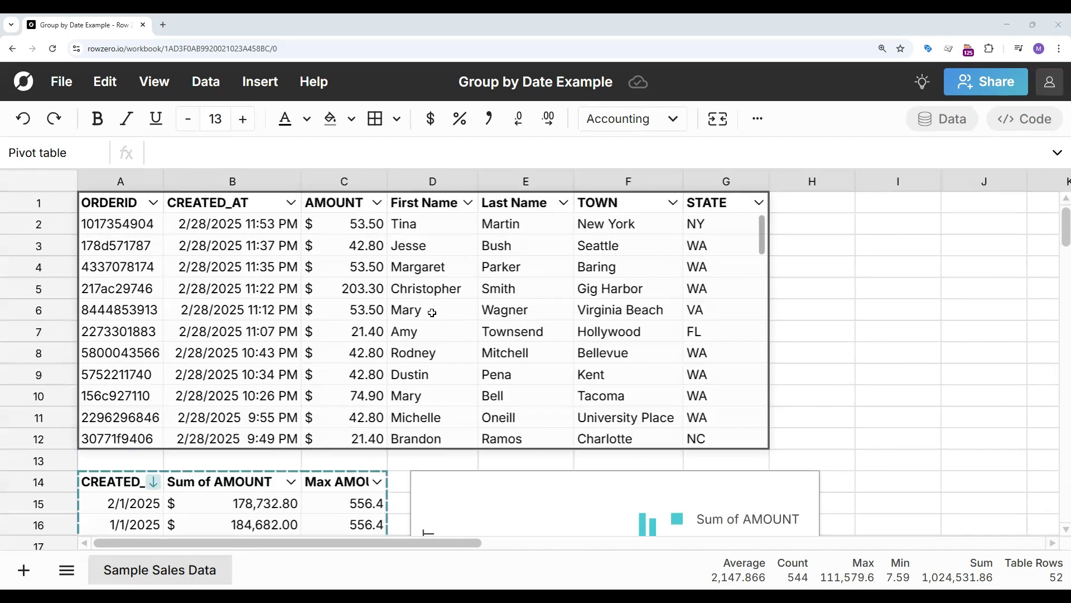
# View the connected table's settings and refresh schedule, cancelling without changes.
pyautogui.click(346, 292)
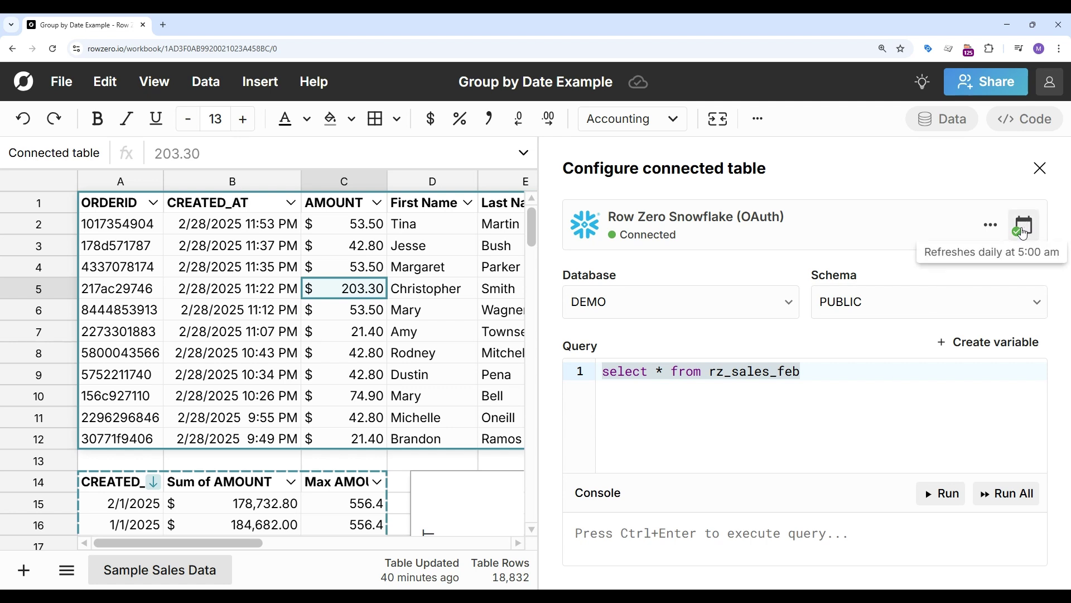
pyautogui.click(1024, 225)
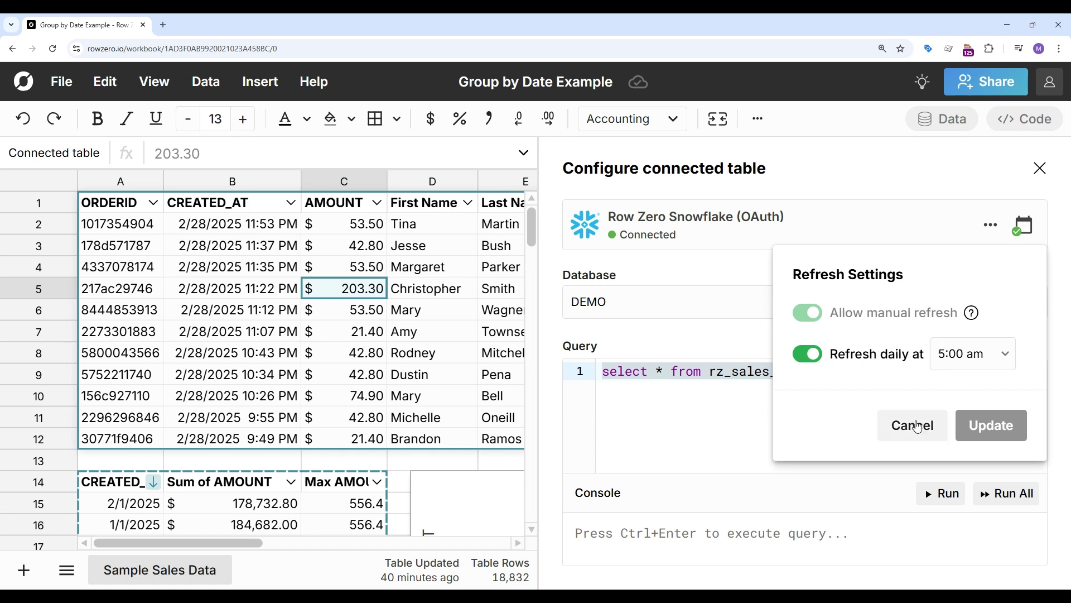
pyautogui.click(913, 425)
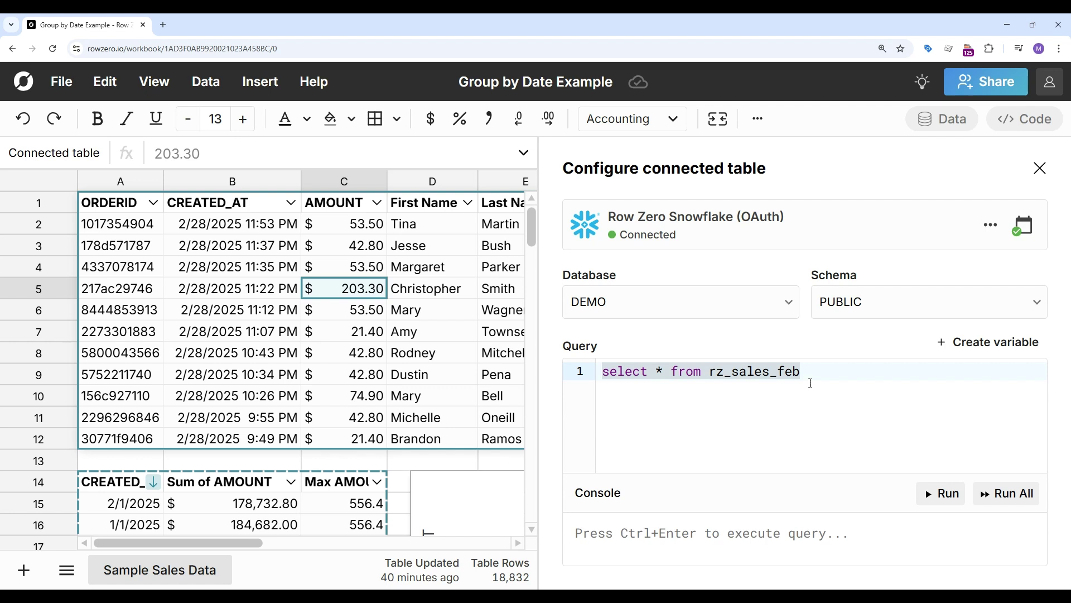
# Change the query to 'select * from rz_sales' and rerun it, loading 24,025 rows through April 2025.
pyautogui.click(806, 374)
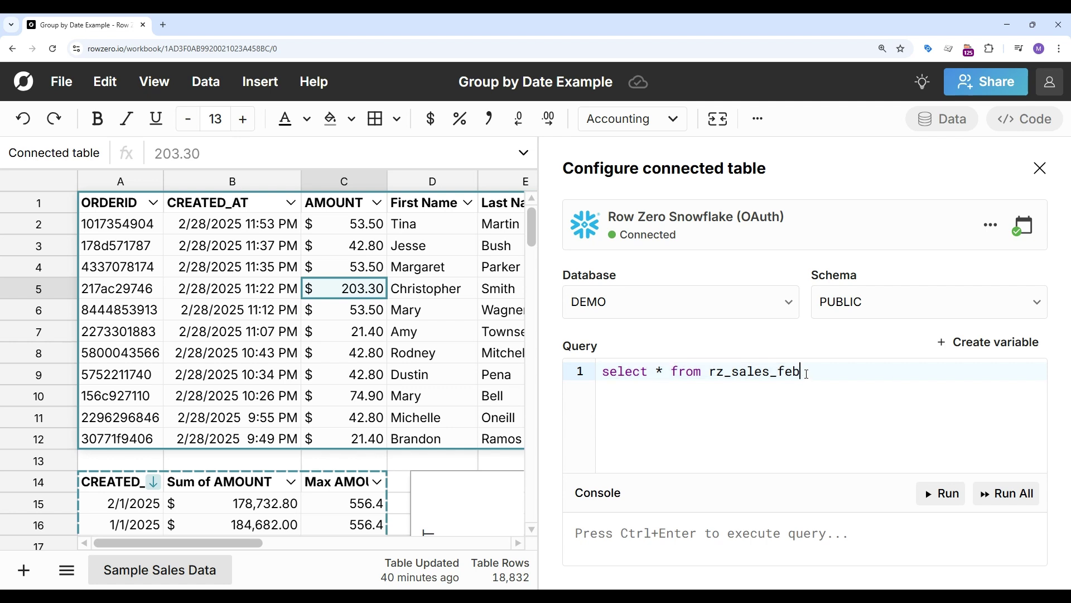
pyautogui.press('BackSpace')
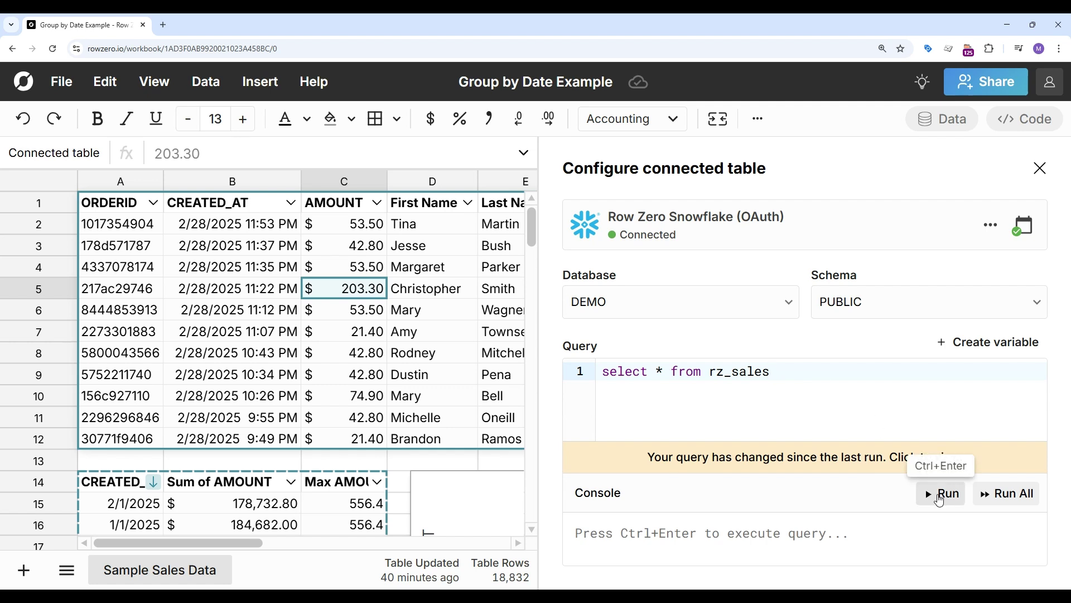
pyautogui.scroll(-1, 341, 495)
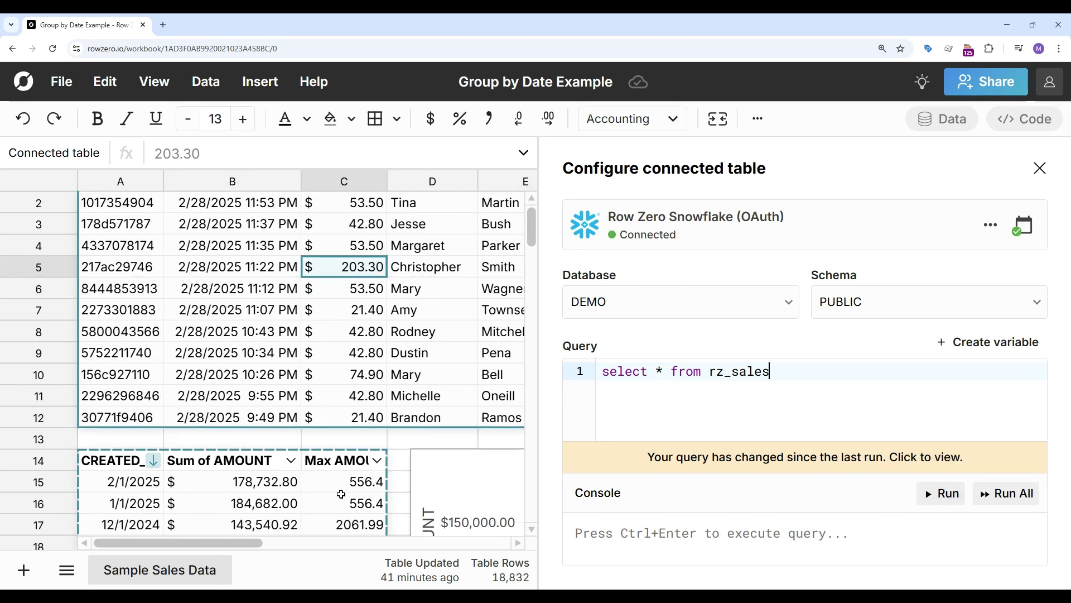
pyautogui.scroll(1, 341, 495)
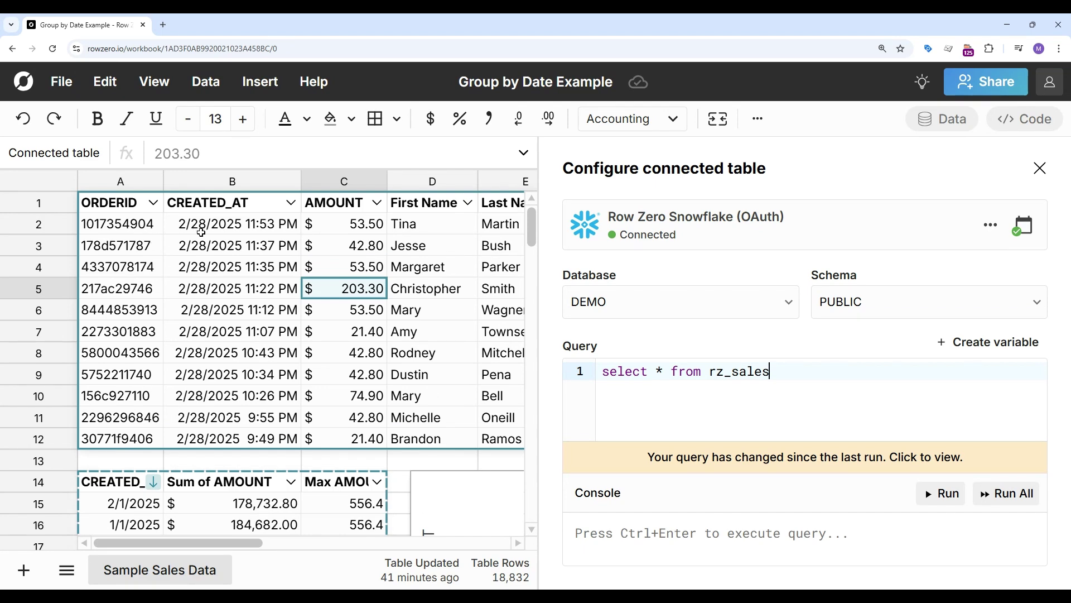
pyautogui.scroll(-5, 201, 232)
pyautogui.scroll(5, 201, 232)
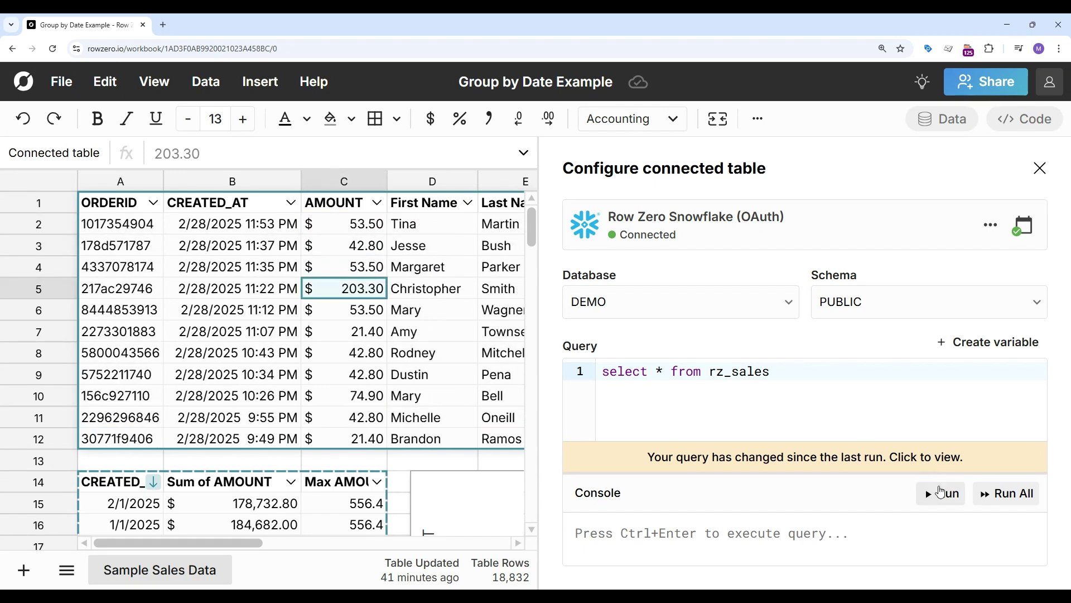
pyautogui.click(941, 493)
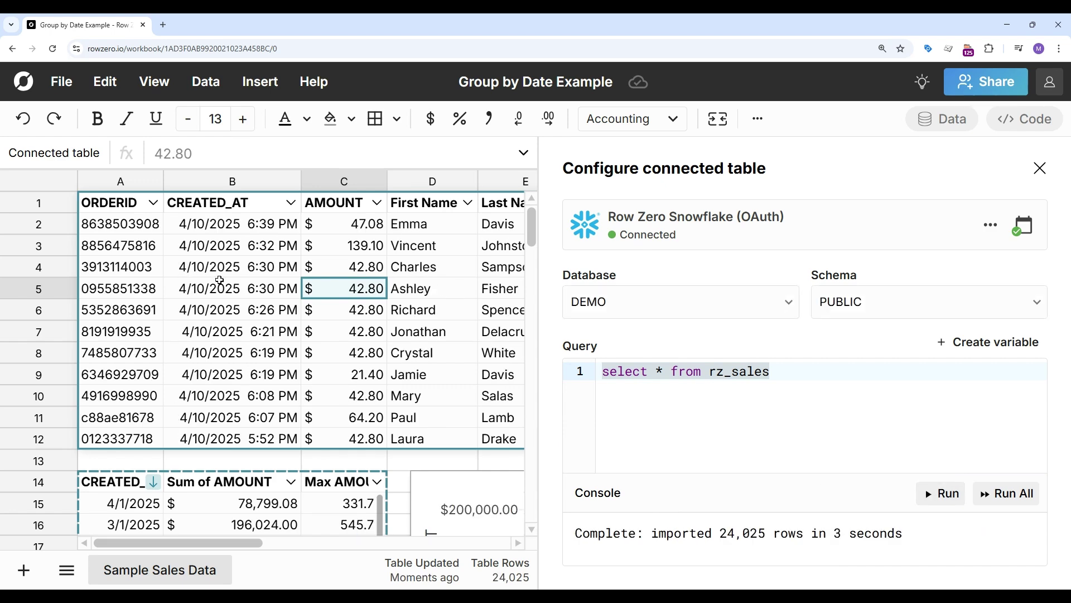
# Close the connected table settings and bring the refreshed pivot and chart into view, now ending with April 2025's $78,799.08 bar.
pyautogui.click(1040, 168)
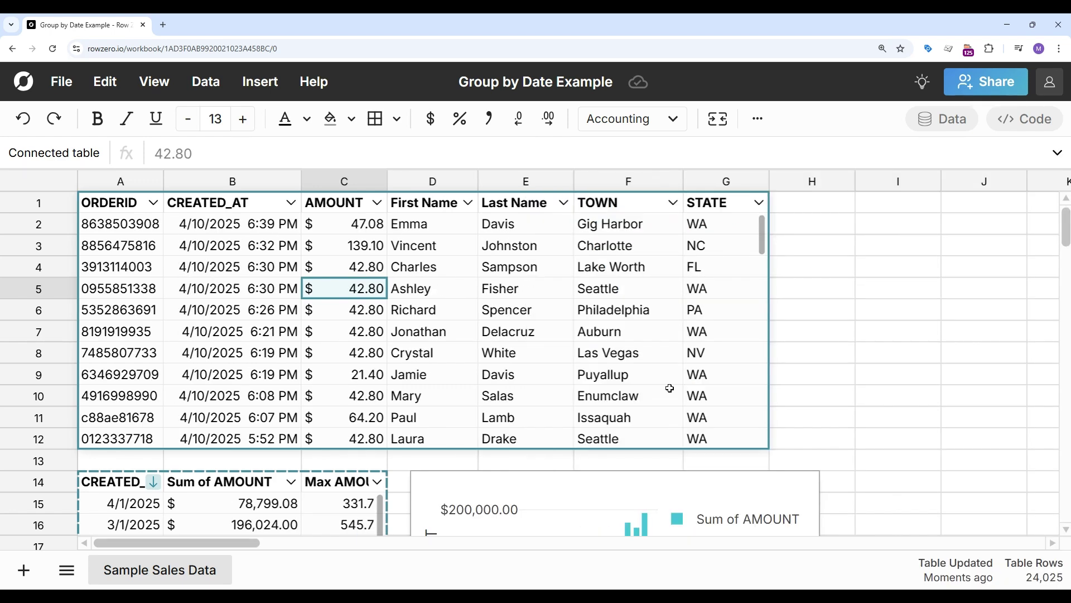
pyautogui.click(561, 464)
pyautogui.scroll(-3, 561, 464)
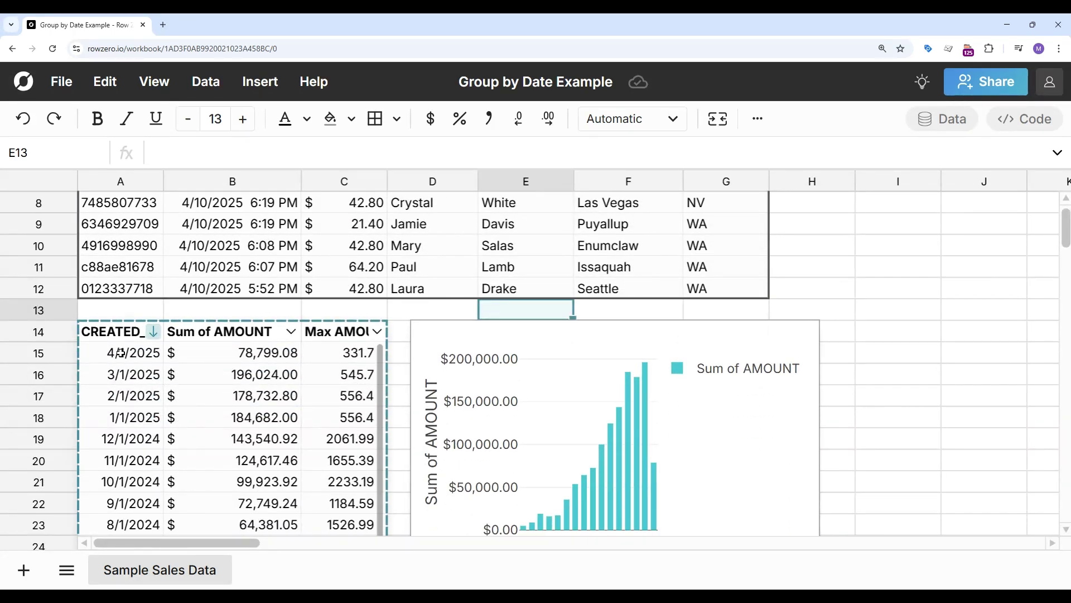
pyautogui.scroll(-1, 882, 383)
pyautogui.scroll(-1, 882, 383)
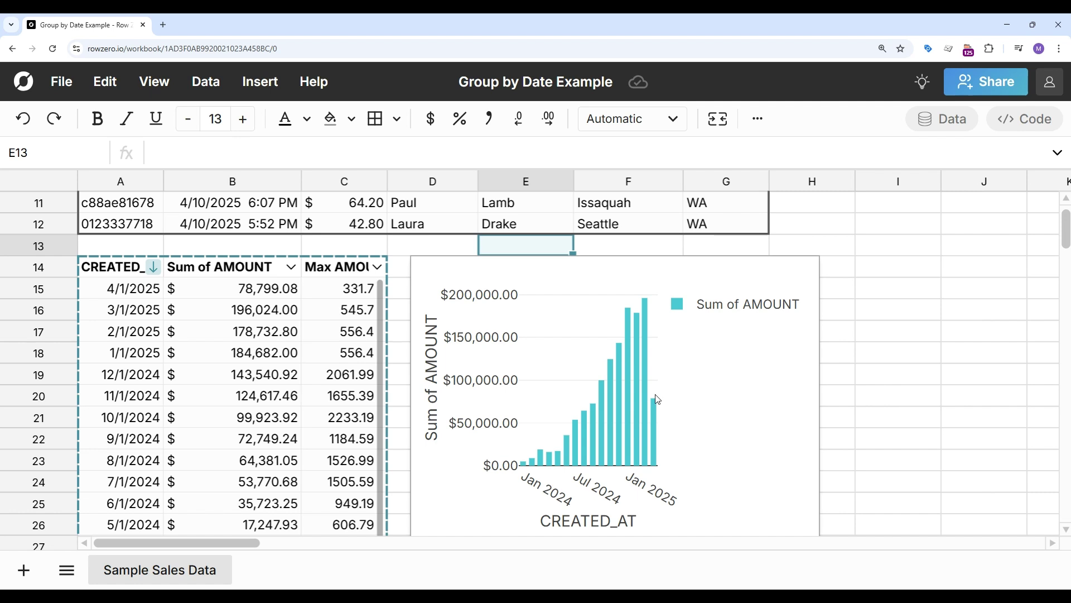